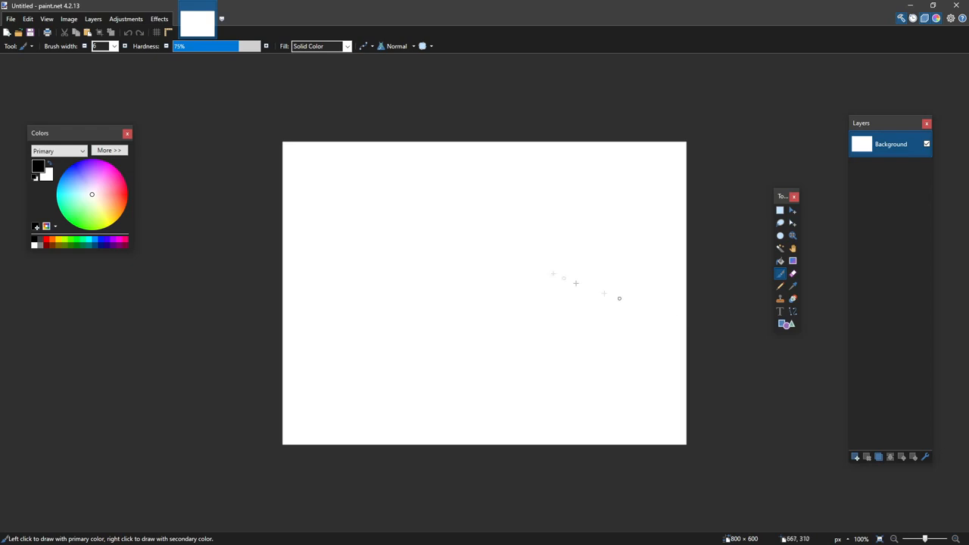
Step: Resize the image to 32 by 32 pixels
{"action": "key", "text": "ctrl+r"}
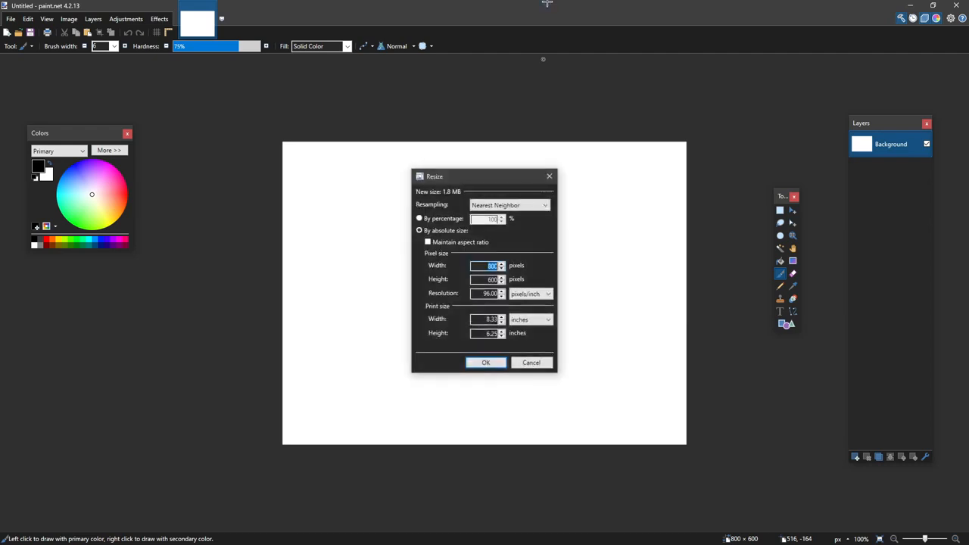
{"action": "type", "text": "32"}
{"action": "key", "text": "Tab"}
{"action": "type", "text": "32"}
{"action": "key", "text": "Return"}
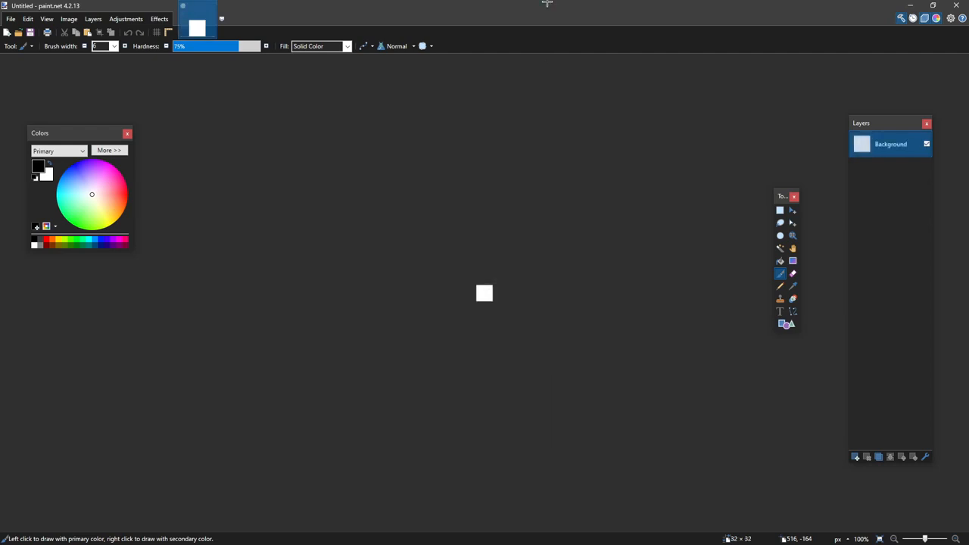
Step: Erase the entire white background so the canvas is transparent
{"action": "key", "text": "ctrl+b"}
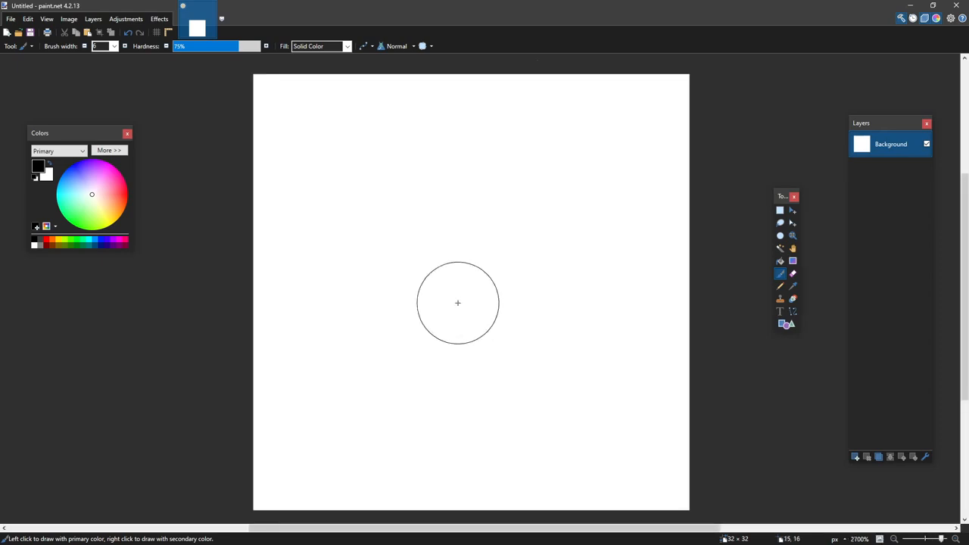
{"action": "key", "text": "ctrl+a"}
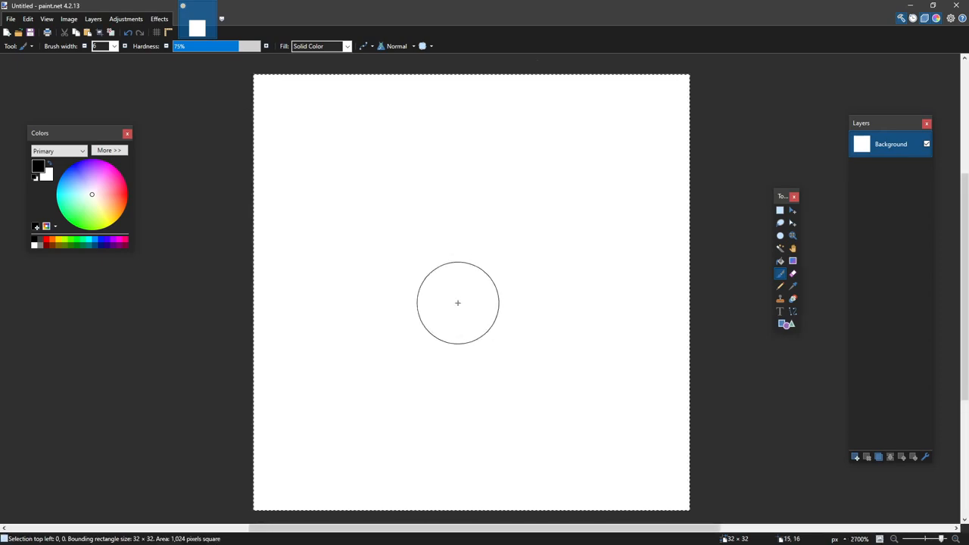
{"action": "key", "text": "Delete"}
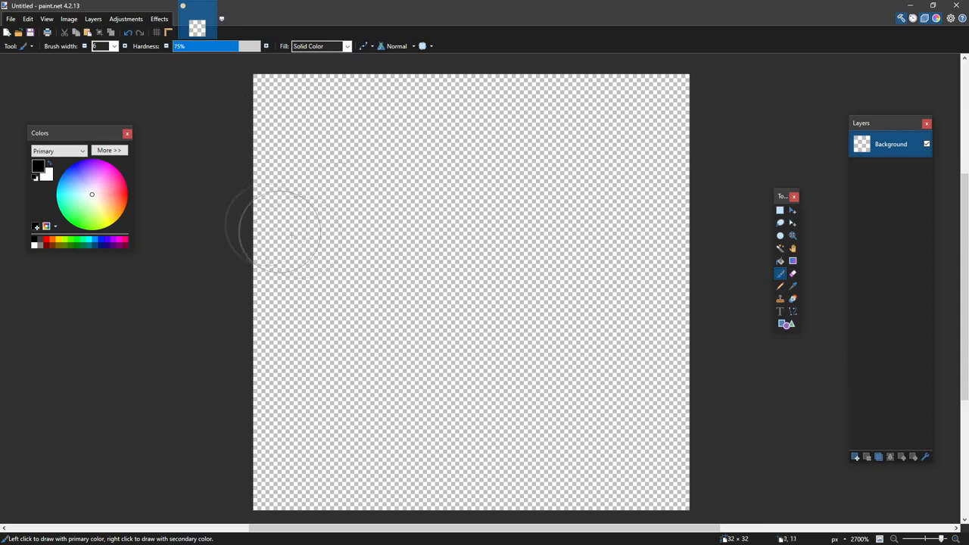
Step: Draw a black ellipse outline of about 20 × 20 pixels with the Shapes tool
{"action": "key", "text": "o"}
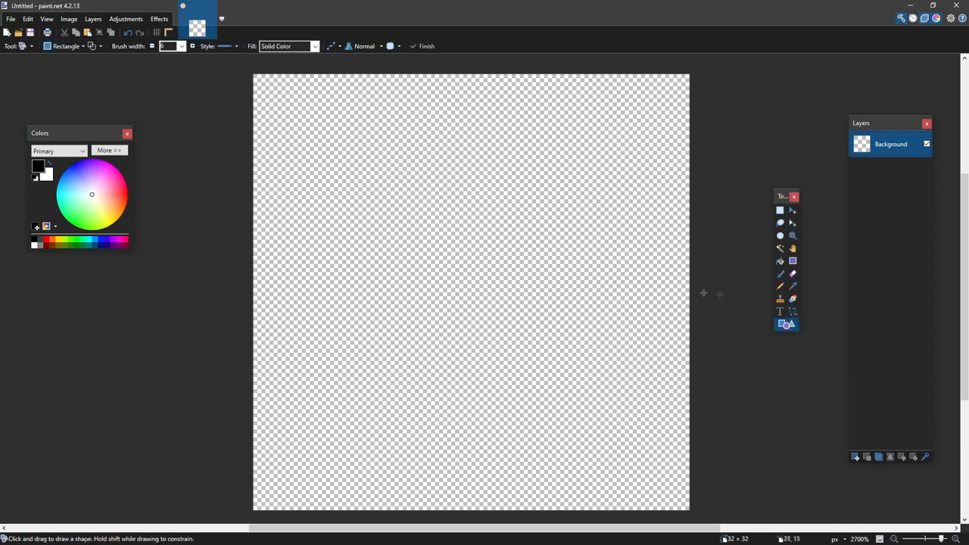
{"action": "left_click", "coordinate": [66, 45]}
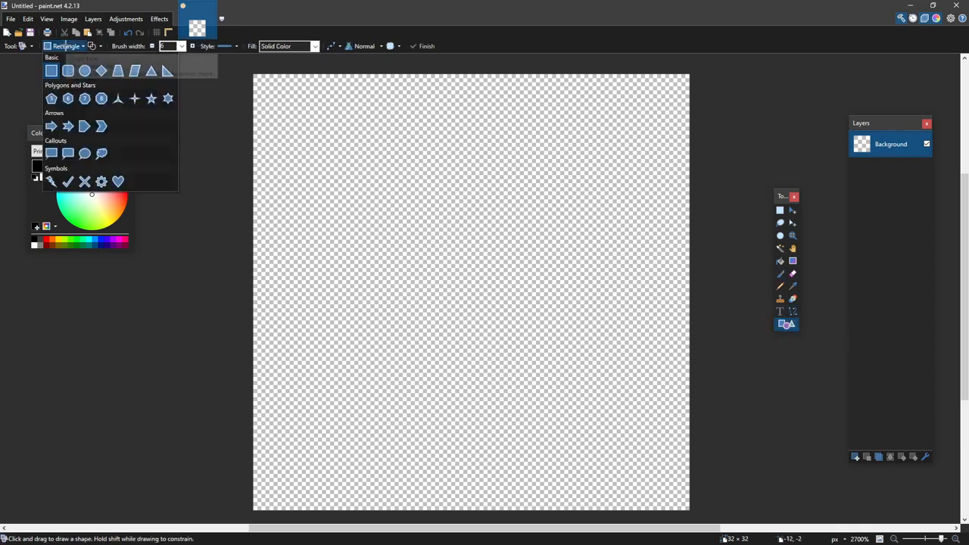
{"action": "left_click", "coordinate": [89, 76]}
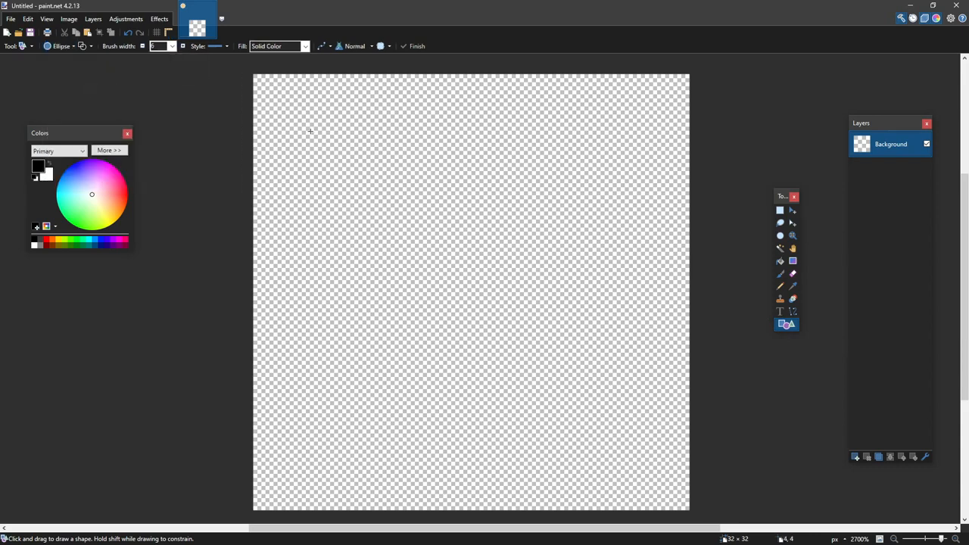
{"action": "left_click_drag", "start_coordinate": [314, 135], "coordinate": [580, 401]}
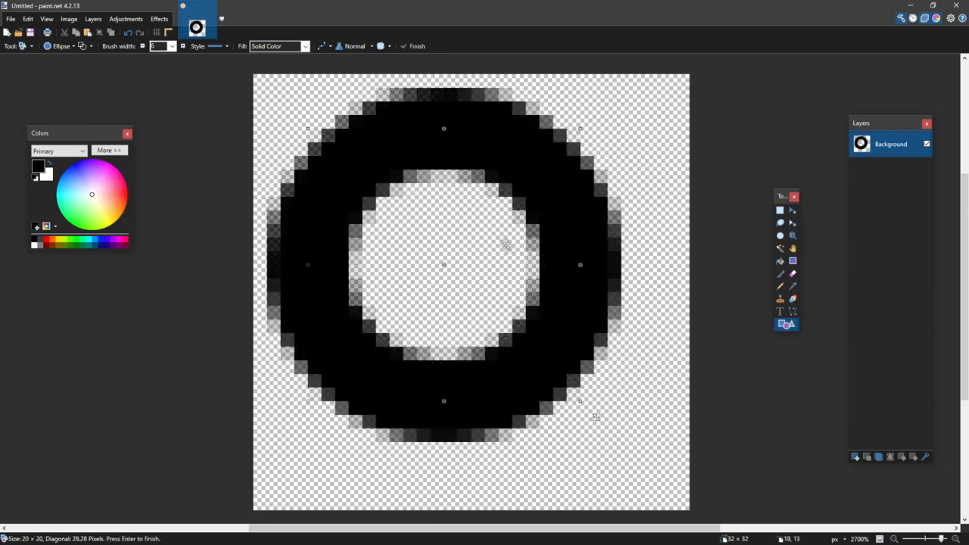
Step: Turn off antialiasing for the ellipse and set its brush width to 3
{"action": "left_click", "coordinate": [322, 46]}
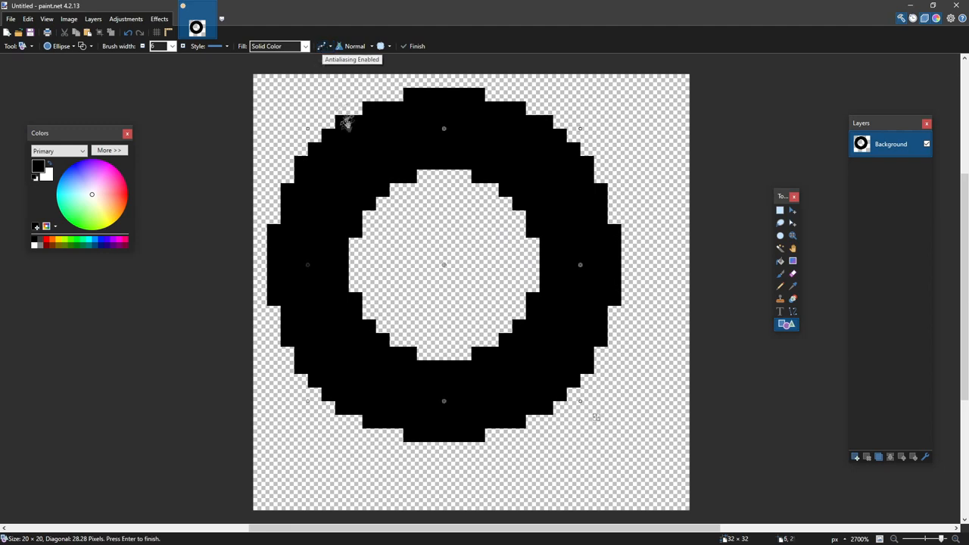
{"action": "left_click", "coordinate": [141, 46]}
{"action": "left_click", "coordinate": [141, 46]}
{"action": "left_click", "coordinate": [142, 46]}
{"action": "left_click", "coordinate": [142, 46]}
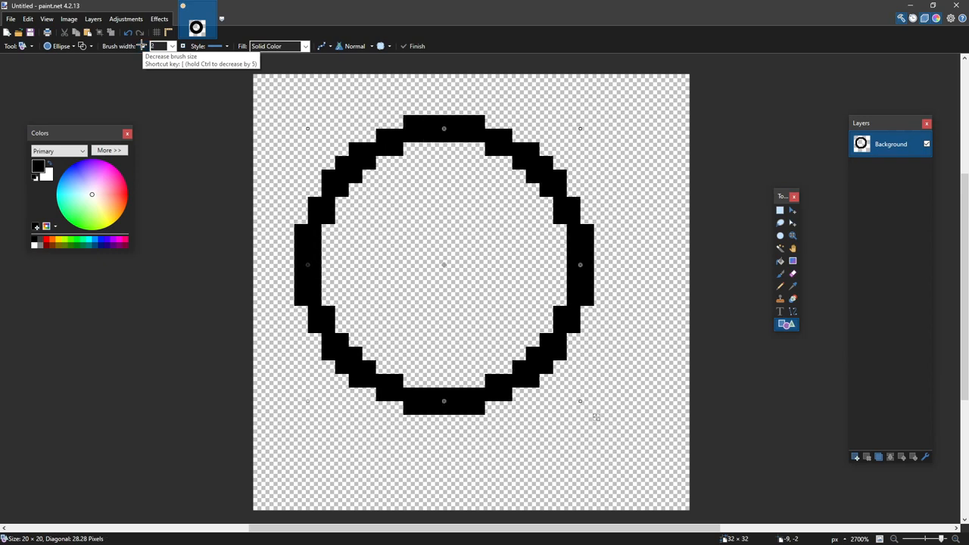
{"action": "left_click", "coordinate": [141, 46]}
{"action": "scroll", "coordinate": [172, 46], "scroll_direction": "up", "scroll_amount": 4}
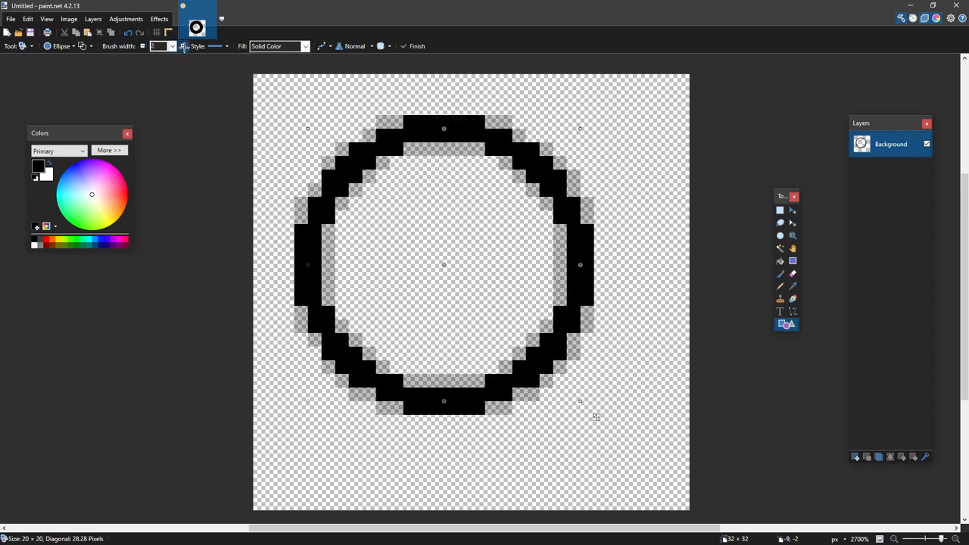
{"action": "left_click", "coordinate": [141, 46]}
{"action": "left_click", "coordinate": [141, 46]}
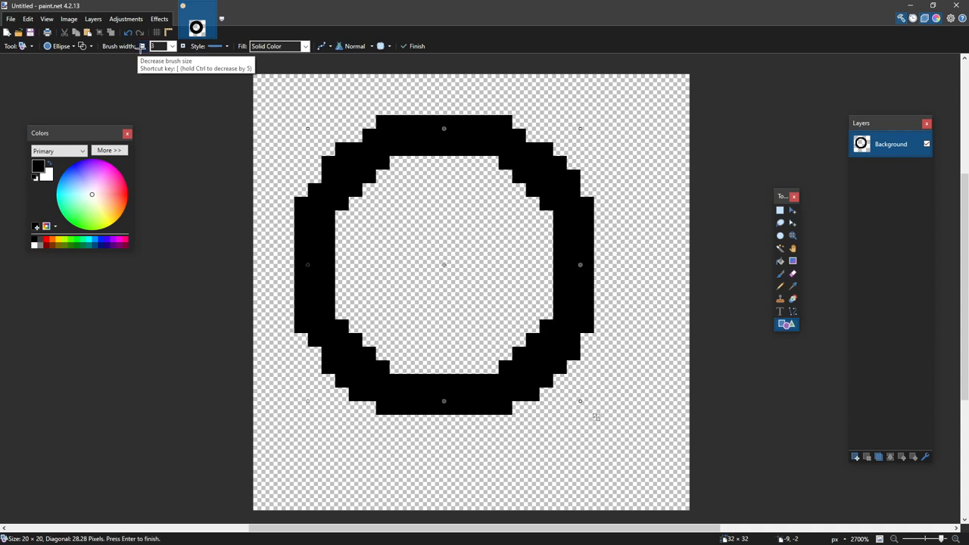
Step: Move the ring to the centre of the canvas and fill its interior with black
{"action": "left_click_drag", "start_coordinate": [455, 227], "coordinate": [480, 253]}
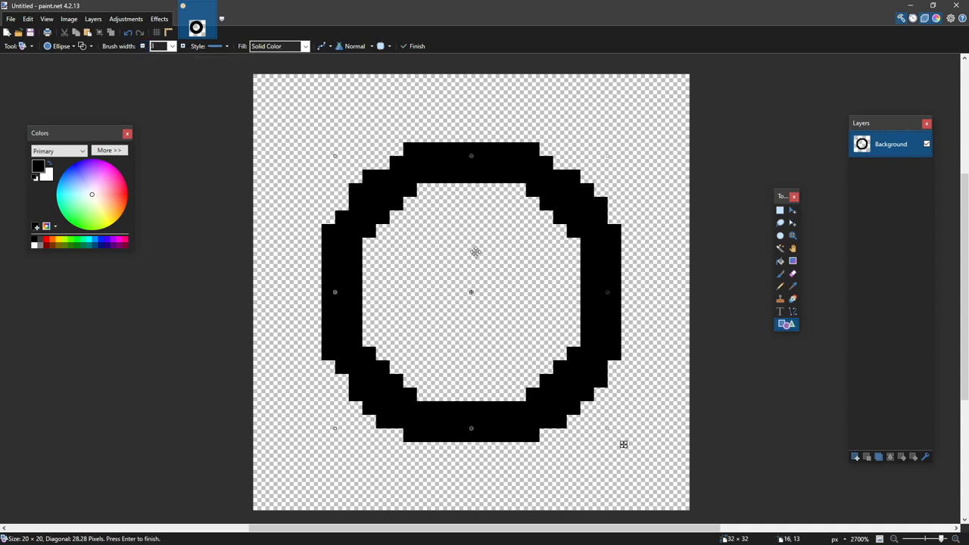
{"action": "key", "text": "s"}
{"action": "key", "text": "f"}
{"action": "left_click", "coordinate": [466, 241]}
{"action": "key", "text": "s"}
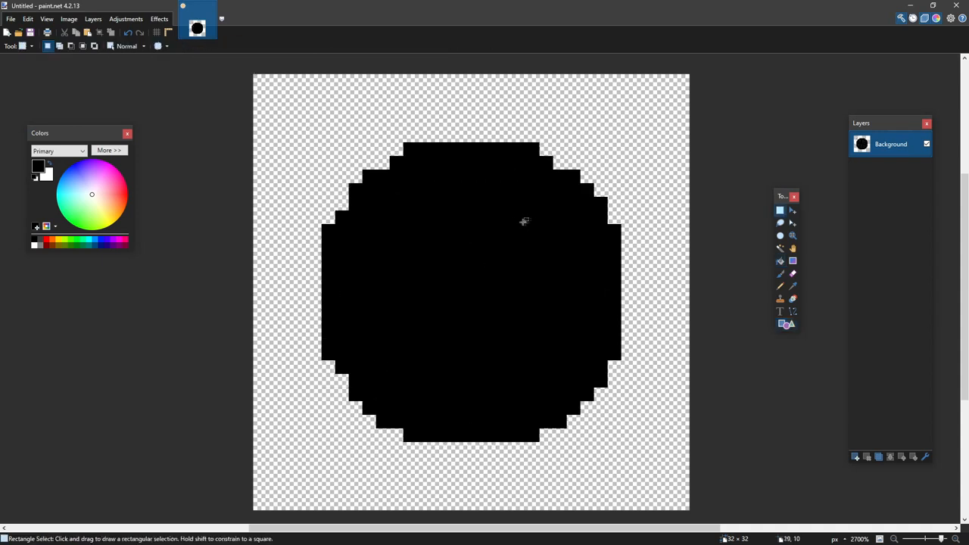
Step: Move the filled black circle down by one pixel
{"action": "key", "text": "m"}
{"action": "left_click_drag", "start_coordinate": [479, 231], "coordinate": [474, 239]}
{"action": "key", "text": "s"}
{"action": "left_click_drag", "start_coordinate": [474, 239], "coordinate": [447, 240]}
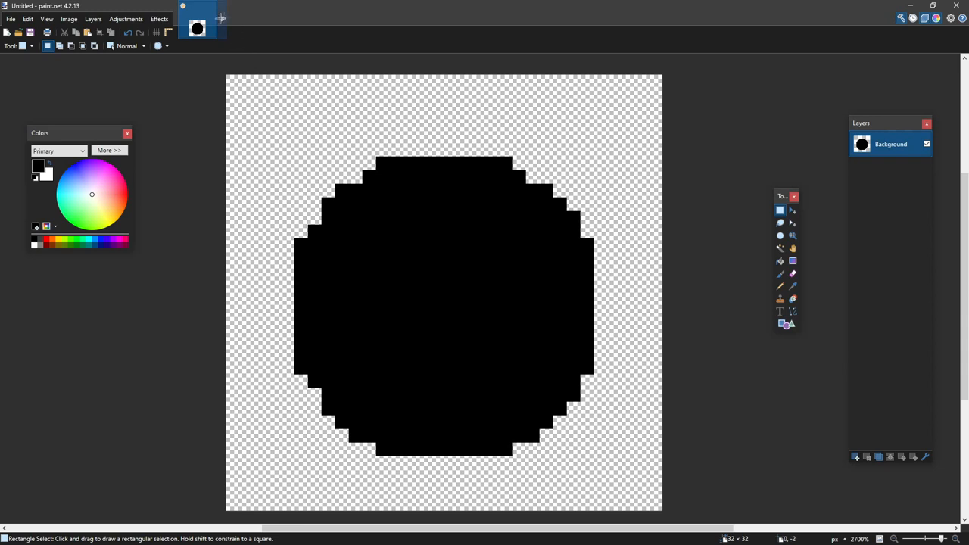
Step: Set the primary color to bright cyan and the secondary color to dark teal 00443D
{"action": "left_click", "coordinate": [65, 194]}
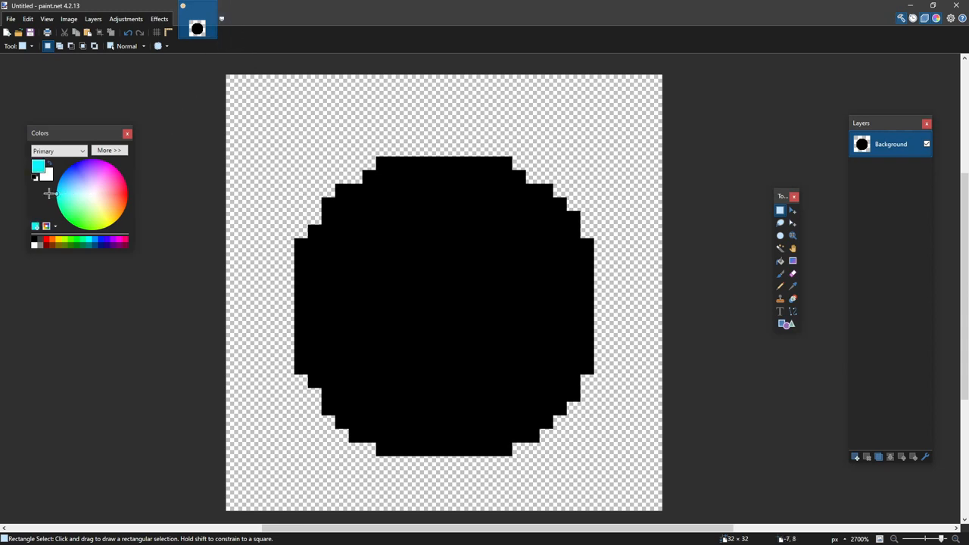
{"action": "left_click", "coordinate": [63, 191]}
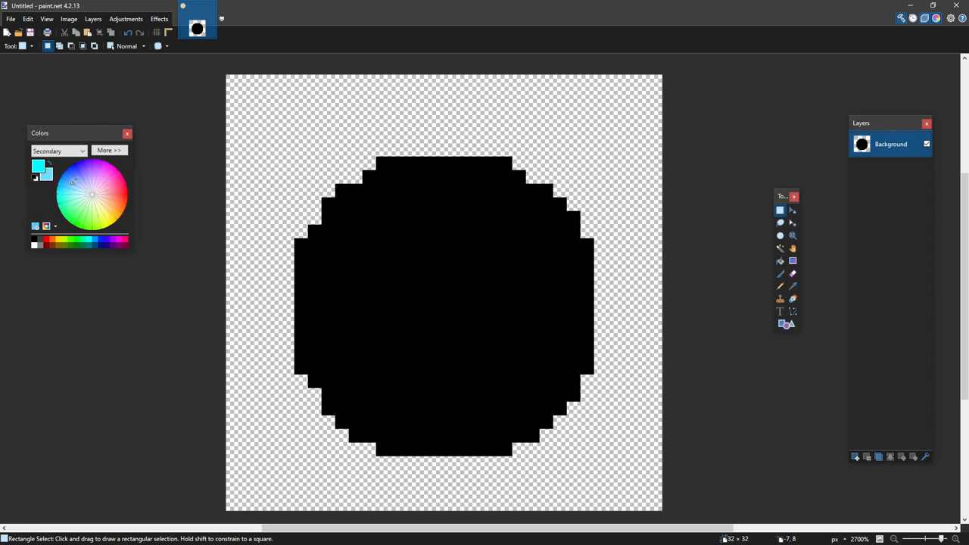
{"action": "left_click", "coordinate": [108, 149]}
{"action": "left_click_drag", "start_coordinate": [180, 240], "coordinate": [160, 241]}
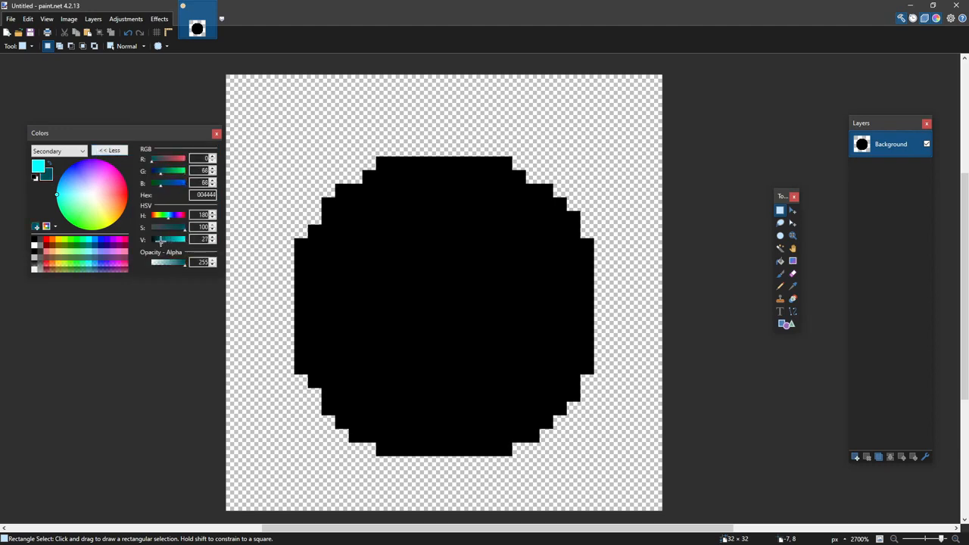
{"action": "left_click", "coordinate": [53, 199]}
Step: Select the black circle with the Magic Wand and apply a diagonal gradient from cyan at its upper left to dark teal at its lower right
{"action": "key", "text": "s"}
{"action": "key", "text": "s"}
{"action": "key", "text": "s"}
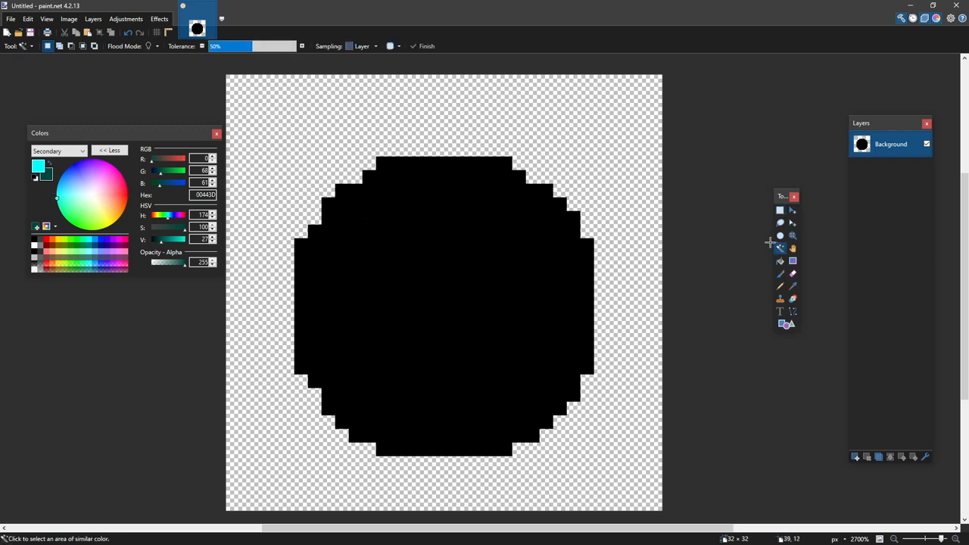
{"action": "left_click", "coordinate": [389, 204]}
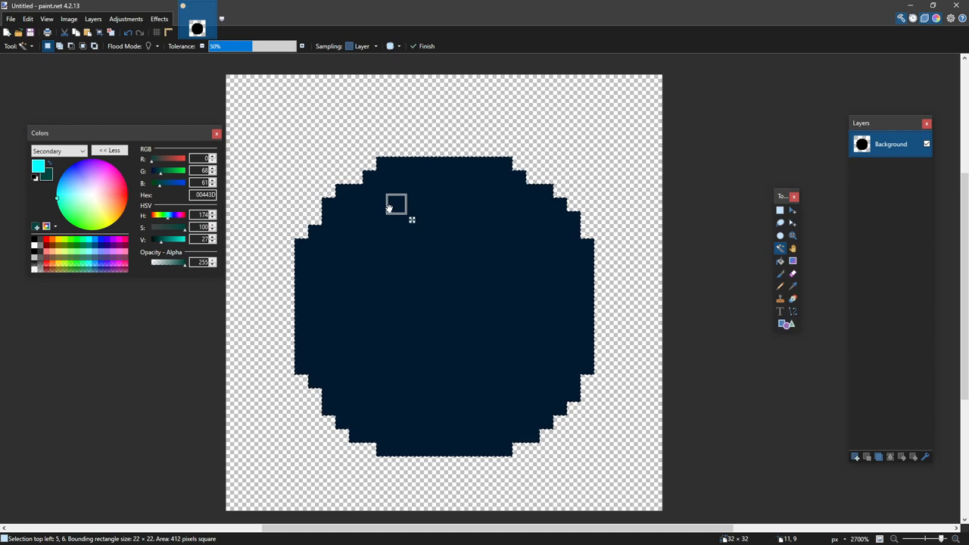
{"action": "key", "text": "g"}
{"action": "left_click_drag", "start_coordinate": [333, 196], "coordinate": [474, 359]}
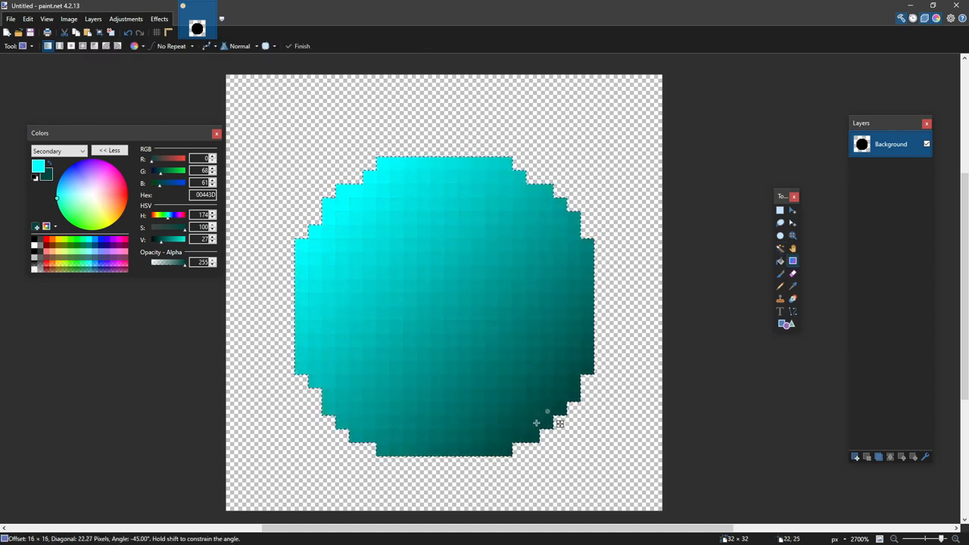
{"action": "left_click_drag", "start_coordinate": [534, 418], "coordinate": [533, 415]}
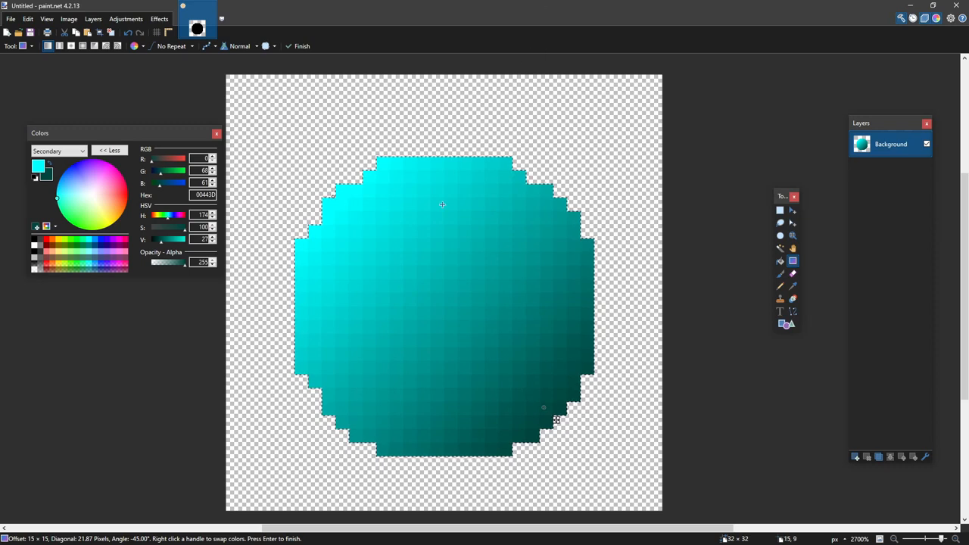
{"action": "key", "text": "Return"}
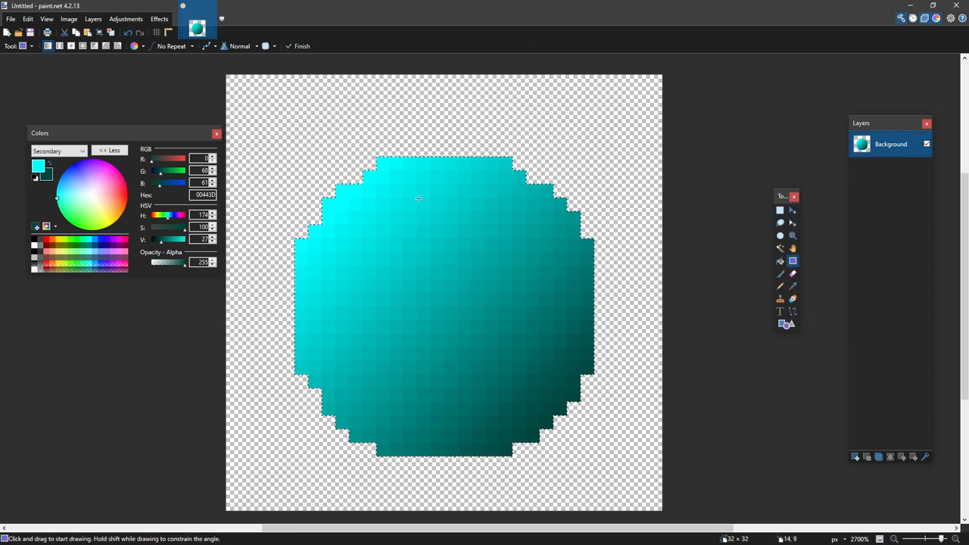
Step: Add a new layer and apply a black 2-pixel Outline Selection effect to the circle's selection
{"action": "key", "text": "s"}
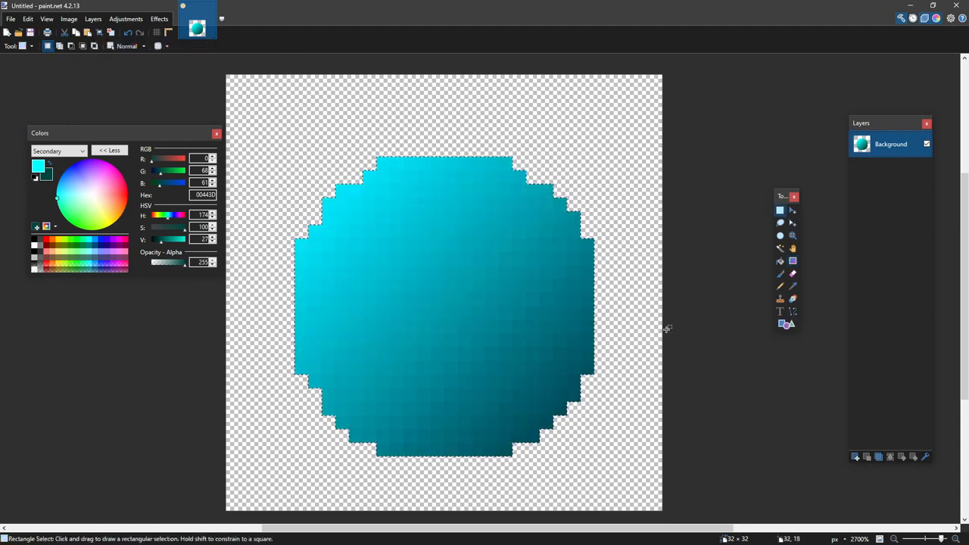
{"action": "left_click", "coordinate": [856, 456]}
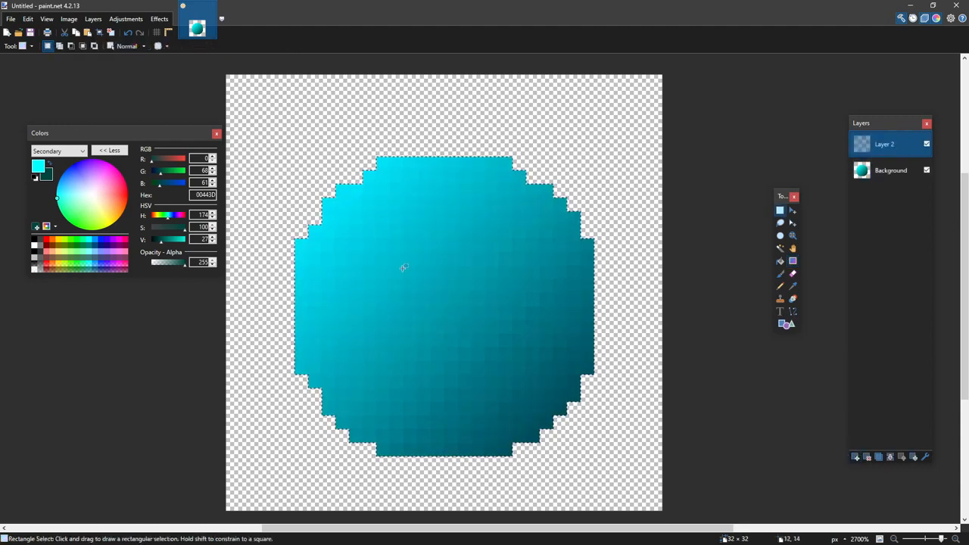
{"action": "left_click", "coordinate": [159, 18]}
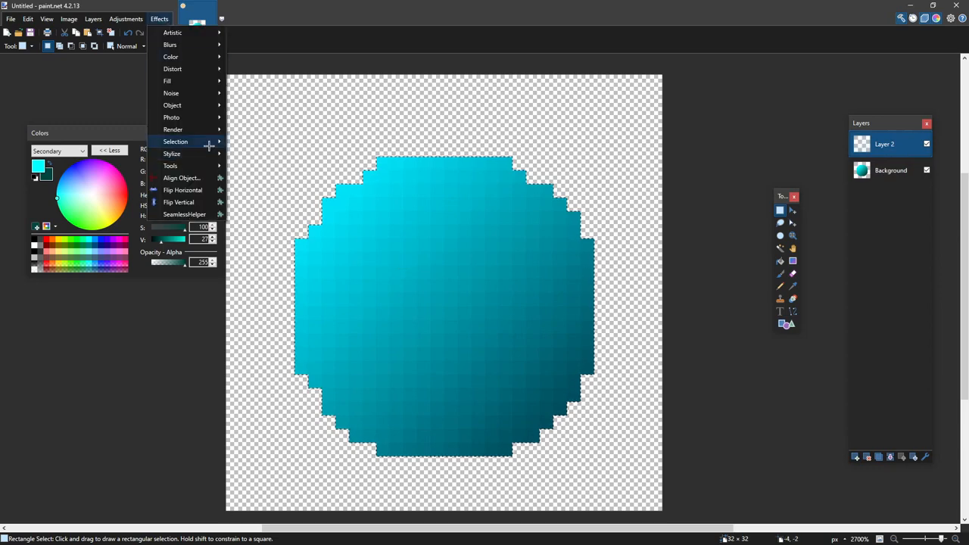
{"action": "mouse_move", "coordinate": [208, 144]}
{"action": "left_click", "coordinate": [274, 183]}
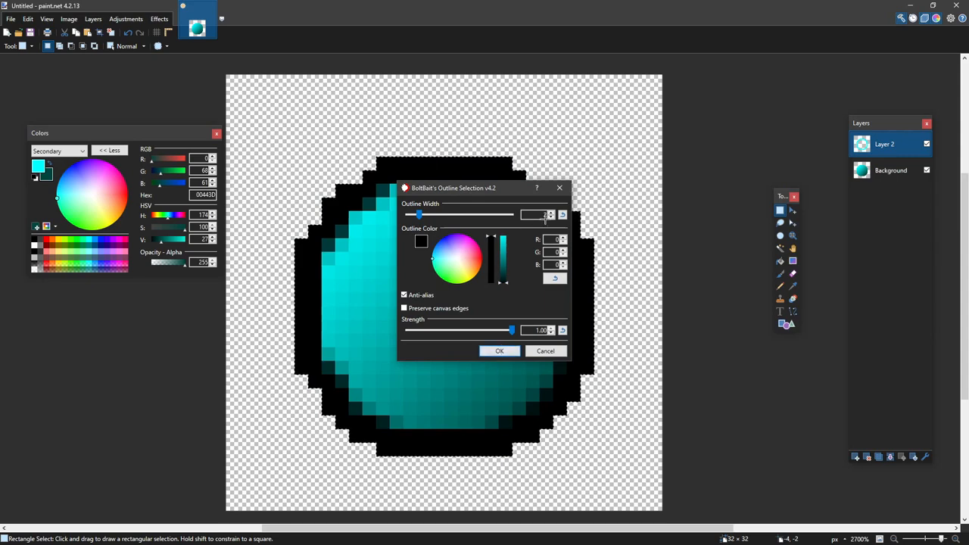
{"action": "left_click", "coordinate": [499, 350]}
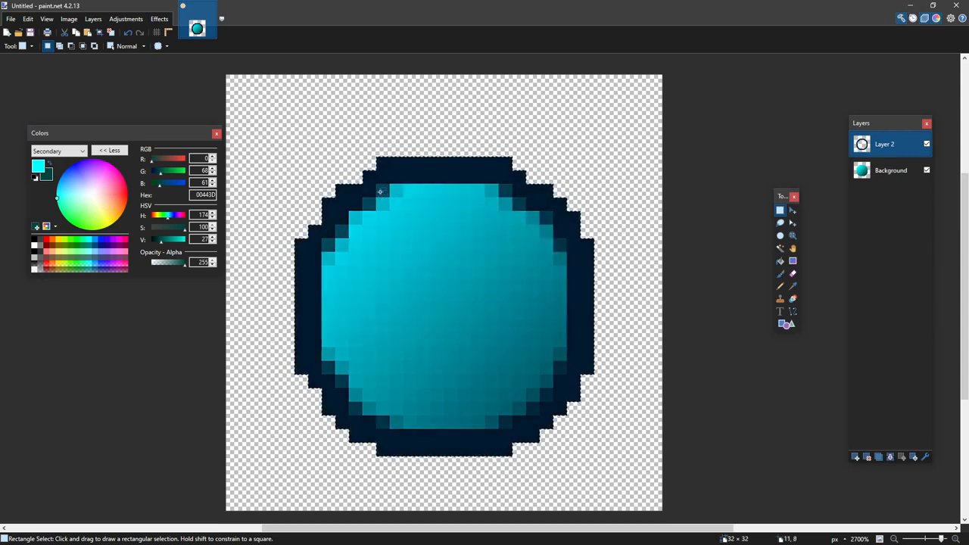
Step: Delete the lighter semi-transparent pixels along the outline's inner edge with the Magic Wand, and set its tolerance to 20%
{"action": "key", "text": "ctrl+d"}
{"action": "scroll", "coordinate": [381, 192], "scroll_direction": "up", "scroll_amount": 3}
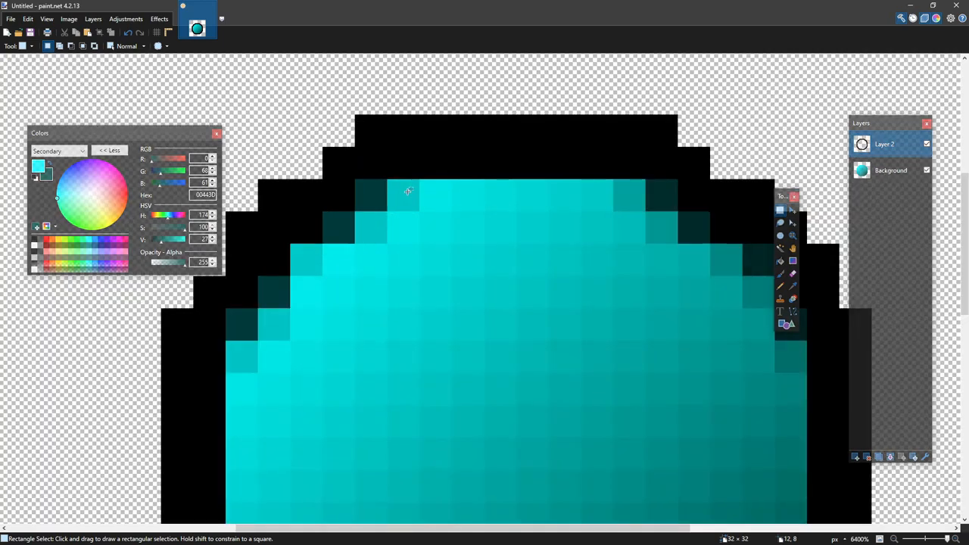
{"action": "left_click_drag", "start_coordinate": [408, 190], "coordinate": [368, 197]}
{"action": "left_click", "coordinate": [369, 202]}
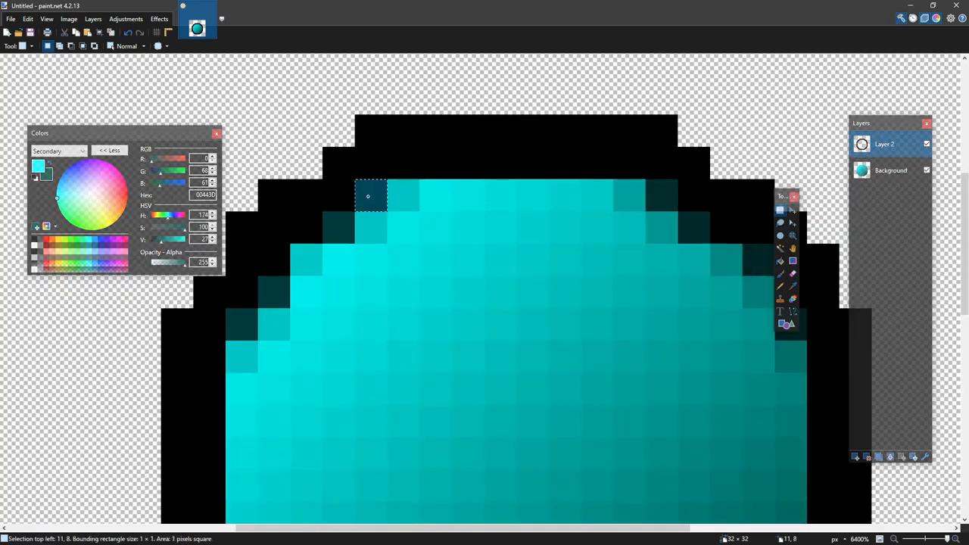
{"action": "key", "text": "s"}
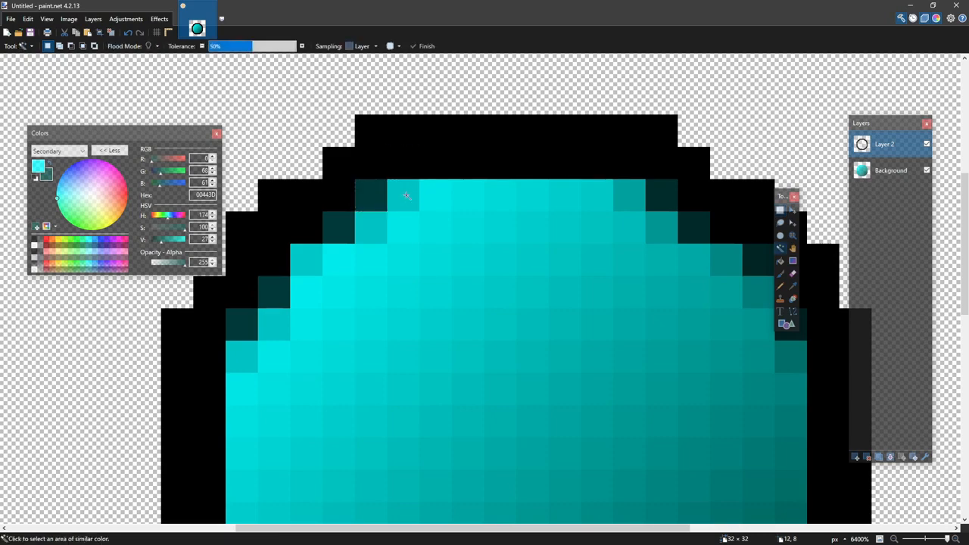
{"action": "left_click", "coordinate": [404, 195]}
{"action": "scroll", "coordinate": [407, 204], "scroll_direction": "down", "scroll_amount": 3}
{"action": "scroll", "coordinate": [407, 189], "scroll_direction": "up", "scroll_amount": 2}
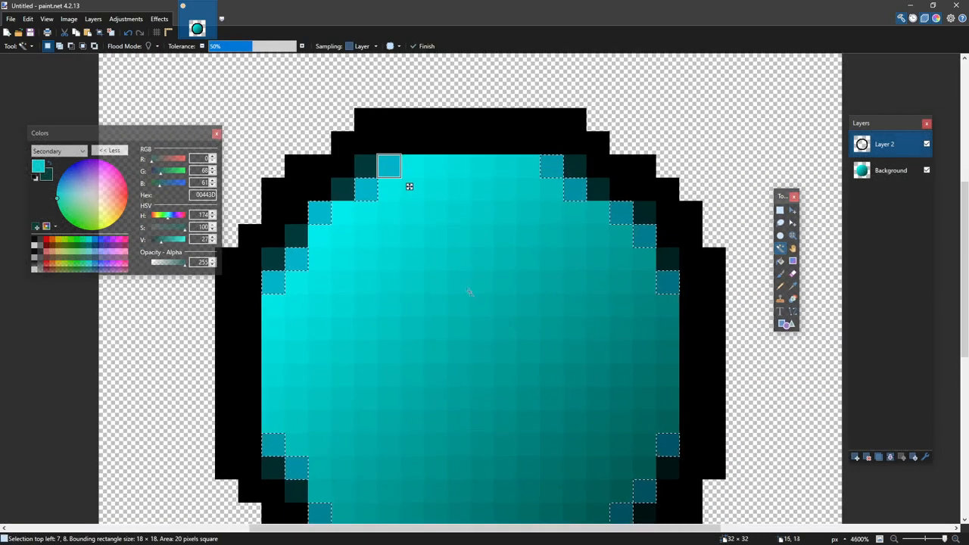
{"action": "left_click_drag", "start_coordinate": [239, 46], "coordinate": [226, 46]}
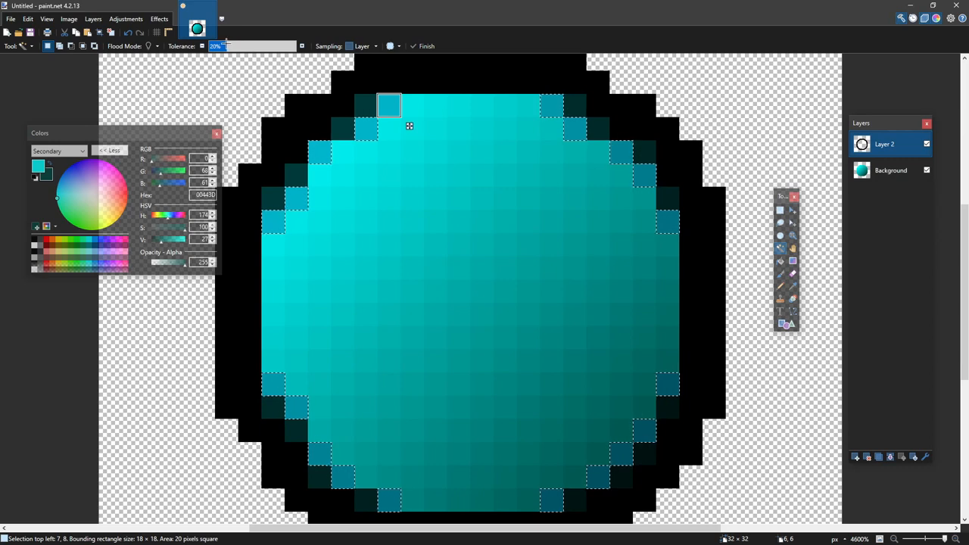
{"action": "key", "text": "ctrl+d"}
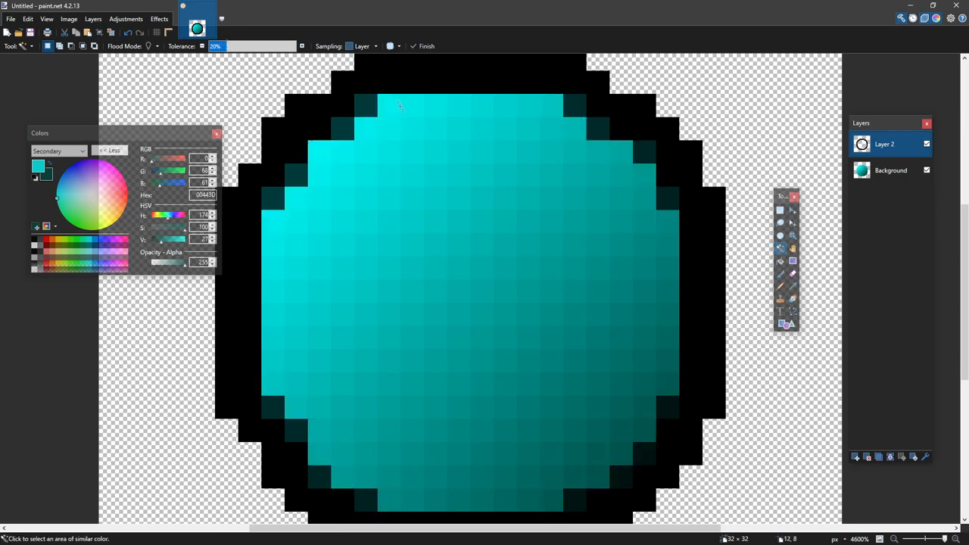
Step: Select only the outline ring by Magic Wand selecting the areas outside and inside it and inverting, and delete the outline layer
{"action": "scroll", "coordinate": [413, 125], "scroll_direction": "down", "scroll_amount": 2}
{"action": "left_click", "coordinate": [664, 151]}
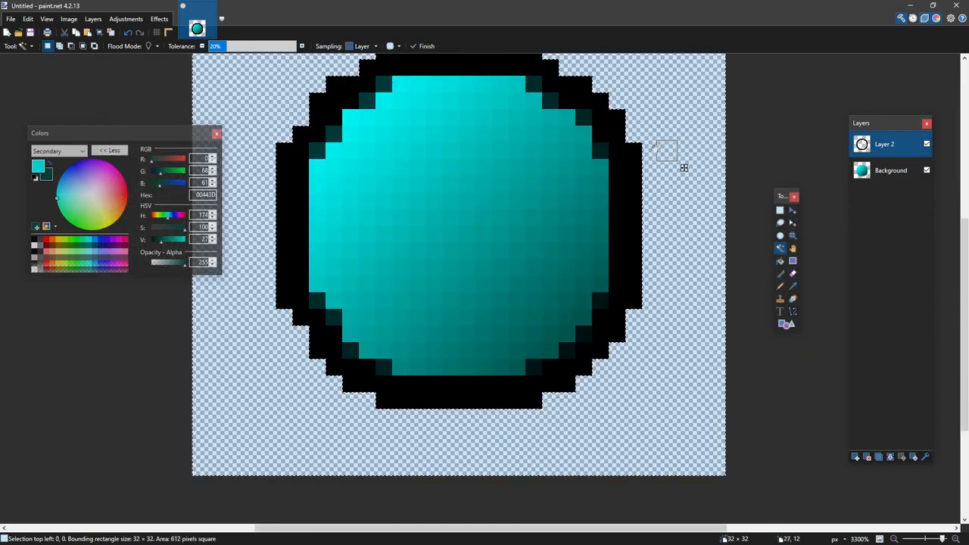
{"action": "left_click", "coordinate": [503, 206]}
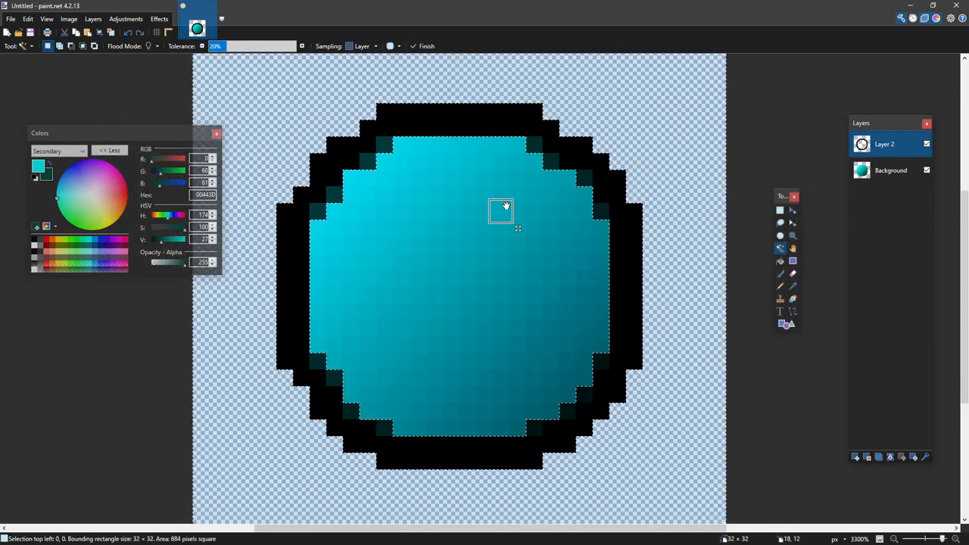
{"action": "left_click", "coordinate": [504, 205]}
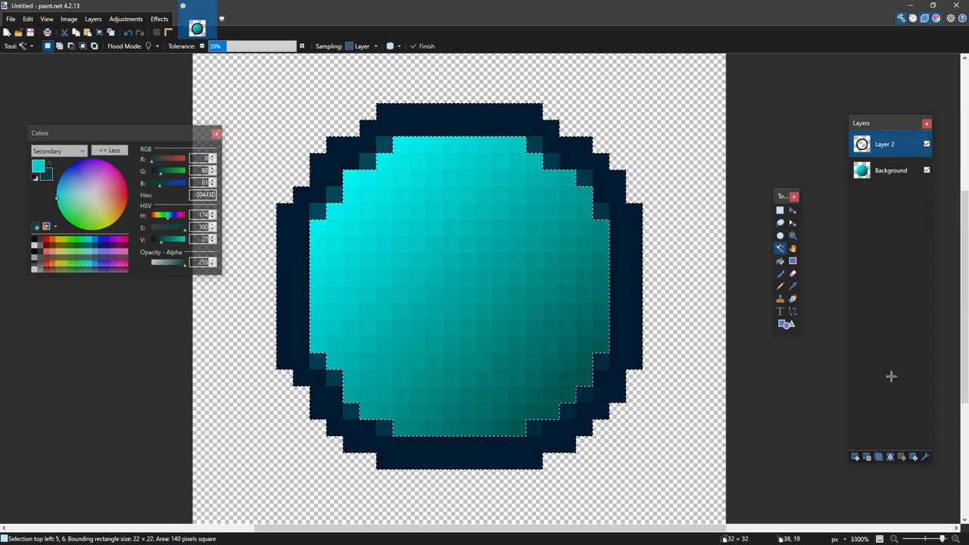
{"action": "left_click", "coordinate": [867, 457]}
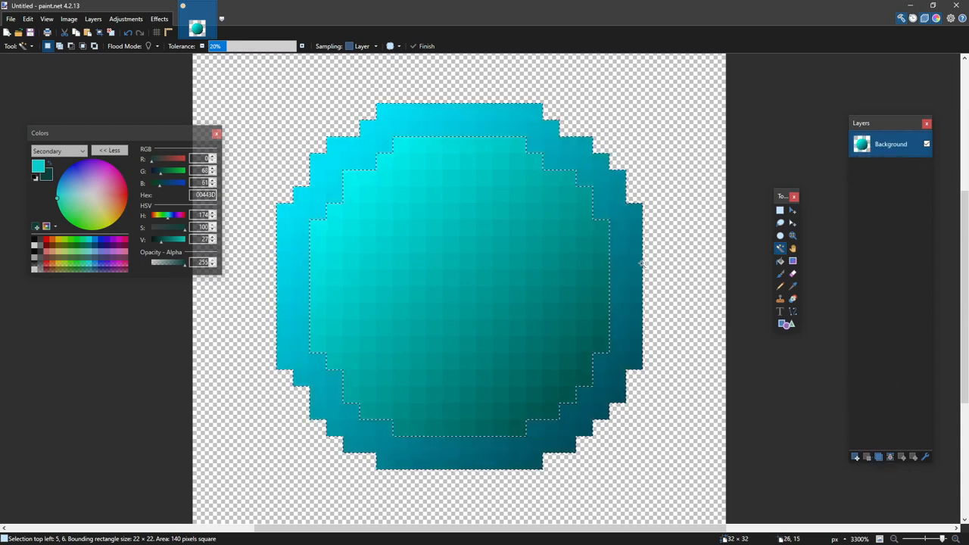
Step: Darken the selected ring by bending the Luminosity curve downward, with its lower point at about (102, 37), and clear the selection
{"action": "key", "text": "ctrl+shift+m"}
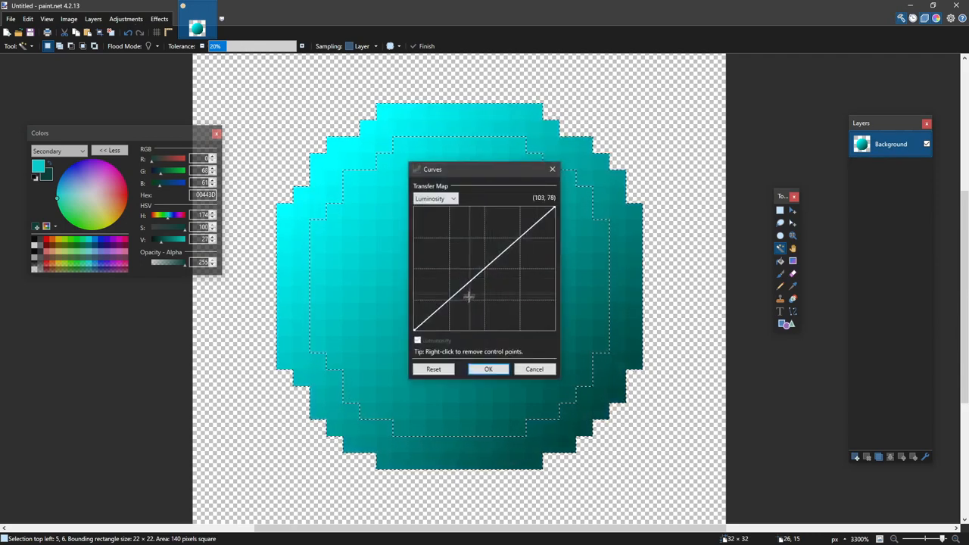
{"action": "left_click_drag", "start_coordinate": [455, 294], "coordinate": [463, 303]}
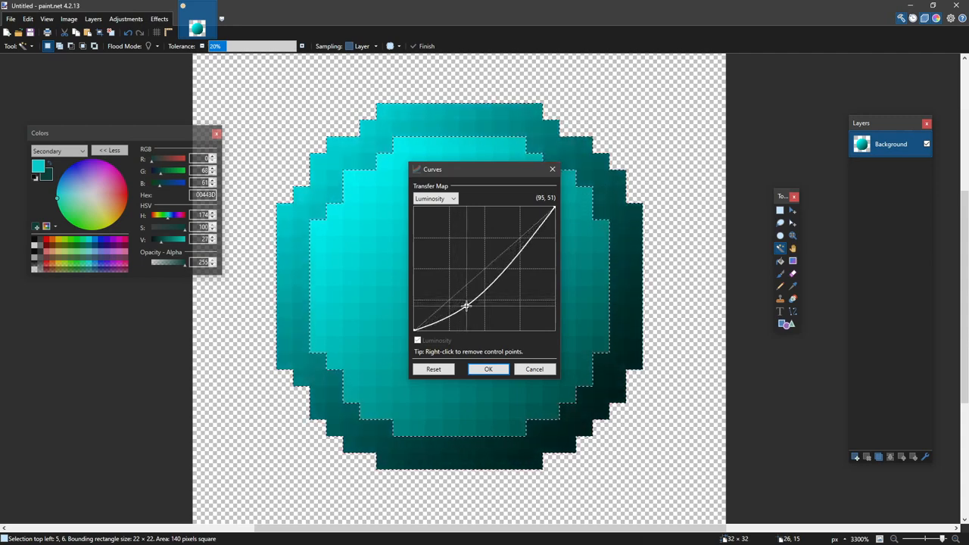
{"action": "left_click_drag", "start_coordinate": [537, 247], "coordinate": [531, 253]}
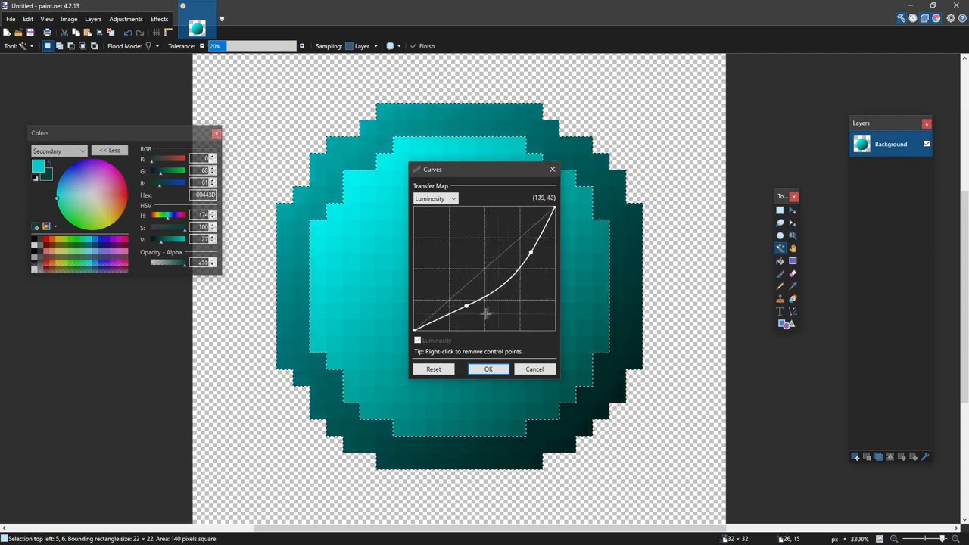
{"action": "left_click_drag", "start_coordinate": [467, 306], "coordinate": [469, 312]}
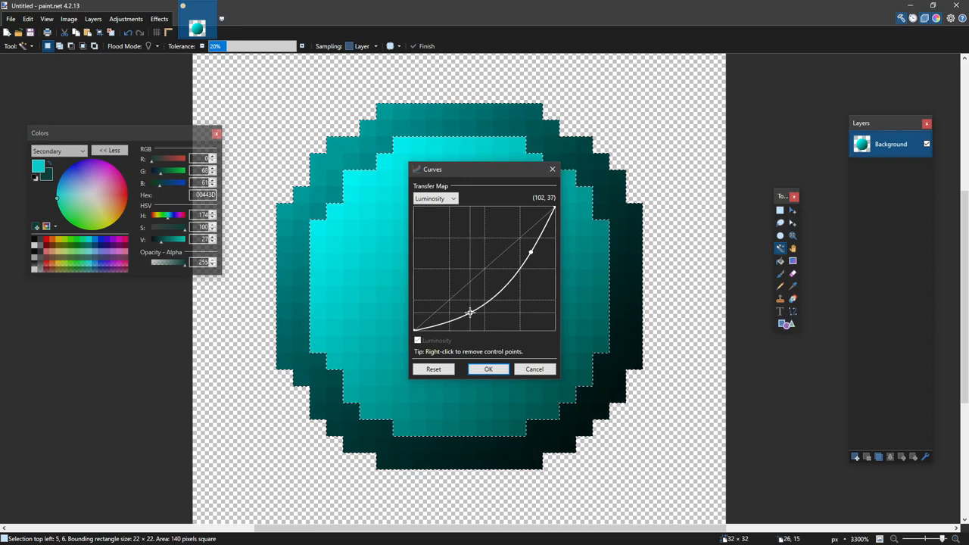
{"action": "key", "text": "Return"}
{"action": "key", "text": "ctrl+d"}
Step: Select the entire lighter inner circle with the Magic Wand by adding its bright, middle and dark gradient bands together
{"action": "key", "text": "s"}
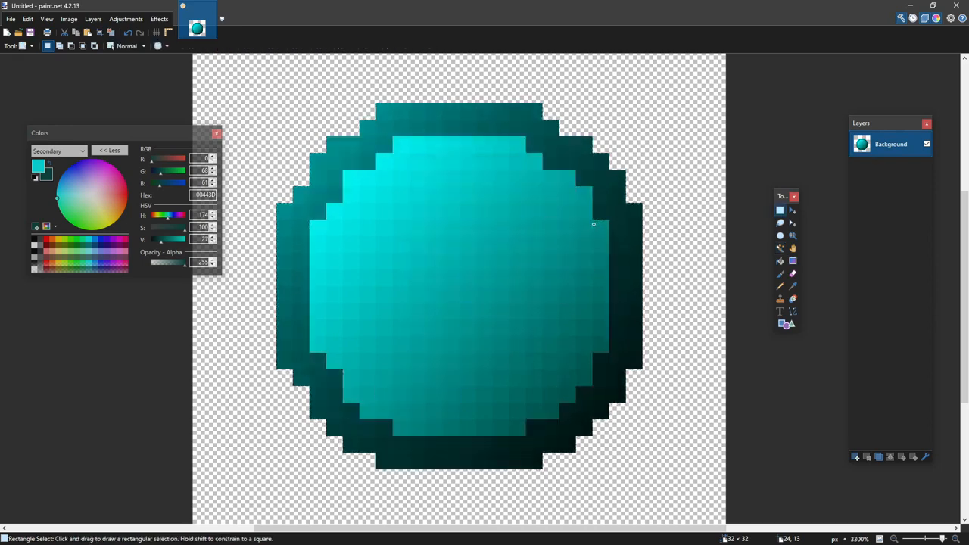
{"action": "key", "text": "s"}
{"action": "key", "text": "s"}
{"action": "key", "text": "s"}
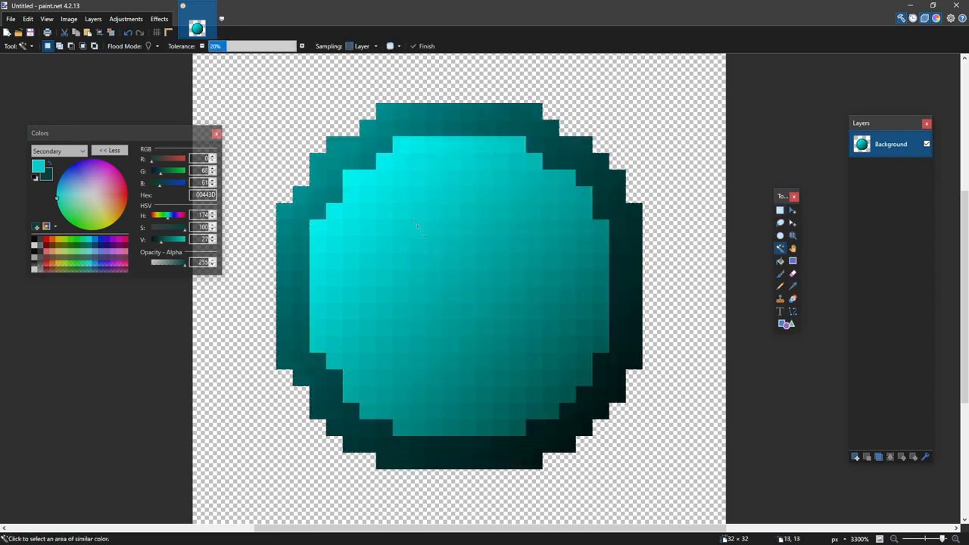
{"action": "left_click", "coordinate": [403, 177]}
{"action": "left_click", "coordinate": [349, 179]}
{"action": "left_click", "coordinate": [450, 226]}
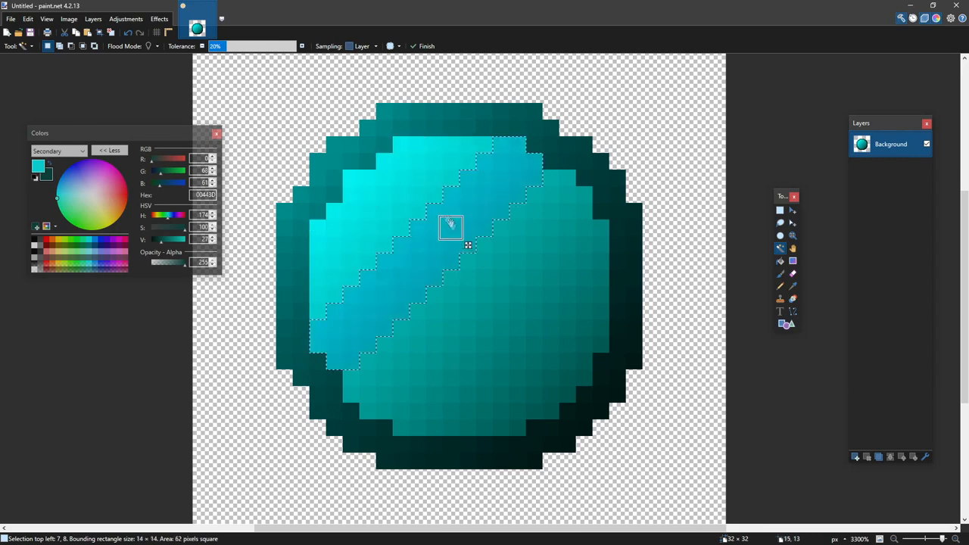
{"action": "left_click", "coordinate": [417, 178], "text": "ctrl"}
{"action": "left_click", "coordinate": [580, 342], "text": "ctrl"}
{"action": "left_click", "coordinate": [584, 327], "text": "ctrl"}
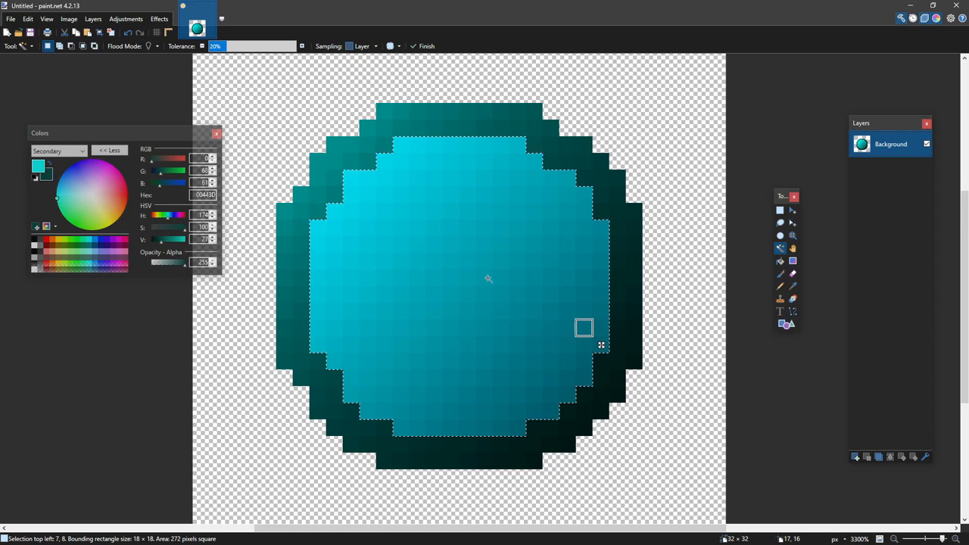
Step: Add a new layer, apply a black 1-pixel Outline Selection effect to the inner circle, and clear the selection
{"action": "left_click", "coordinate": [856, 456]}
{"action": "scroll", "coordinate": [580, 364], "scroll_direction": "down", "scroll_amount": 1}
{"action": "left_click", "coordinate": [159, 18]}
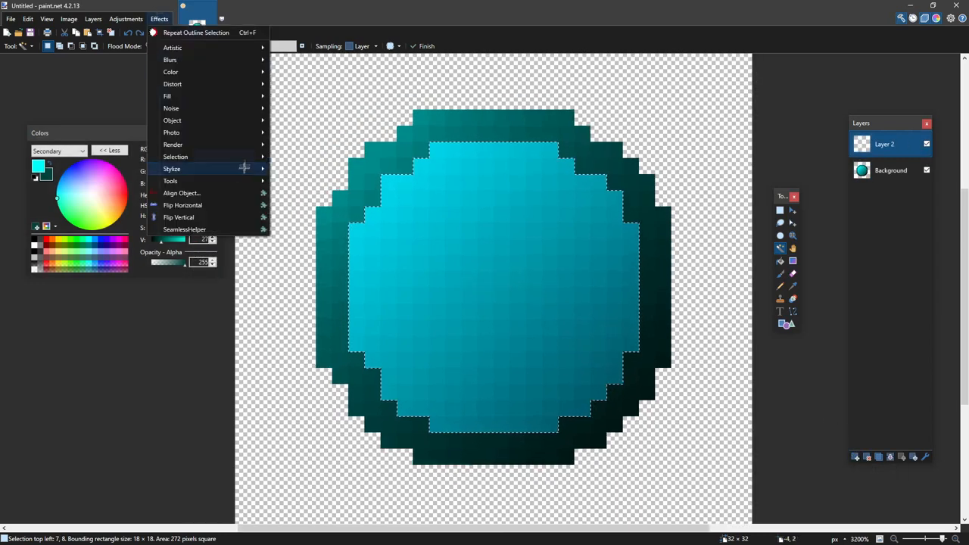
{"action": "mouse_move", "coordinate": [235, 159]}
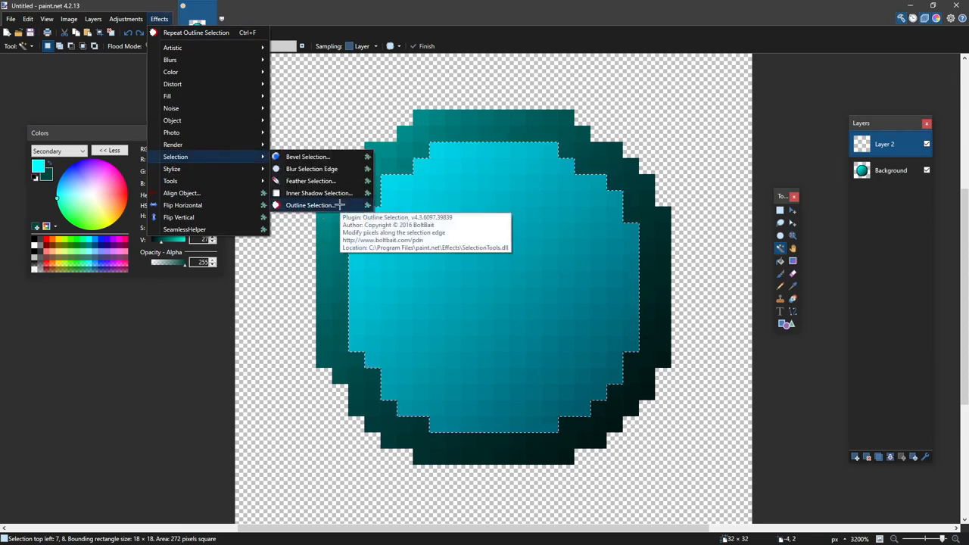
{"action": "left_click", "coordinate": [339, 205]}
{"action": "left_click_drag", "start_coordinate": [429, 215], "coordinate": [406, 215]}
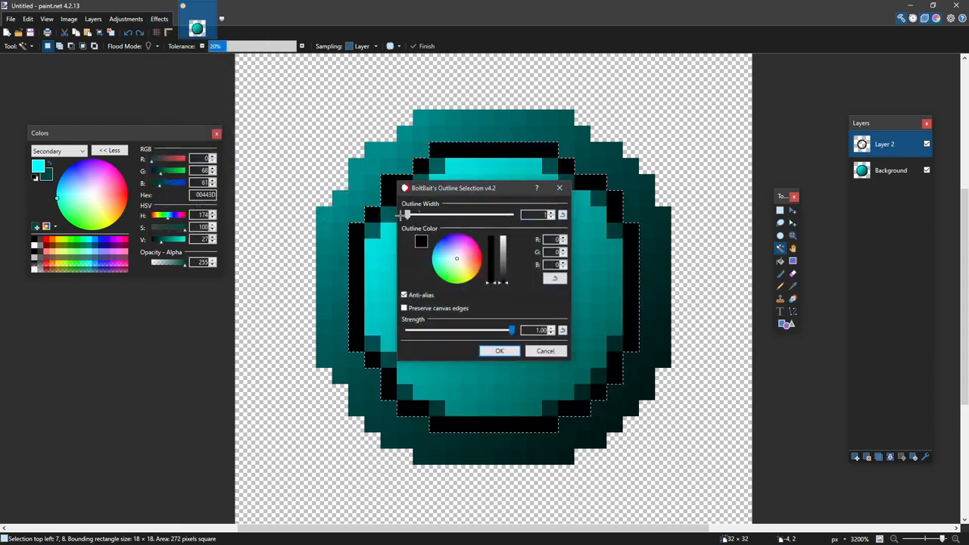
{"action": "left_click", "coordinate": [487, 350]}
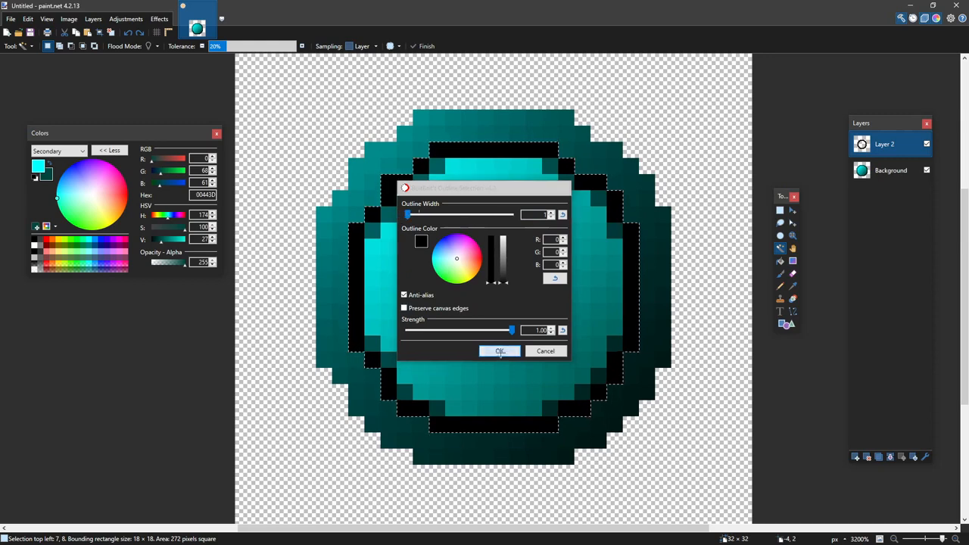
{"action": "left_click", "coordinate": [492, 221]}
{"action": "key", "text": "s"}
{"action": "left_click", "coordinate": [524, 216]}
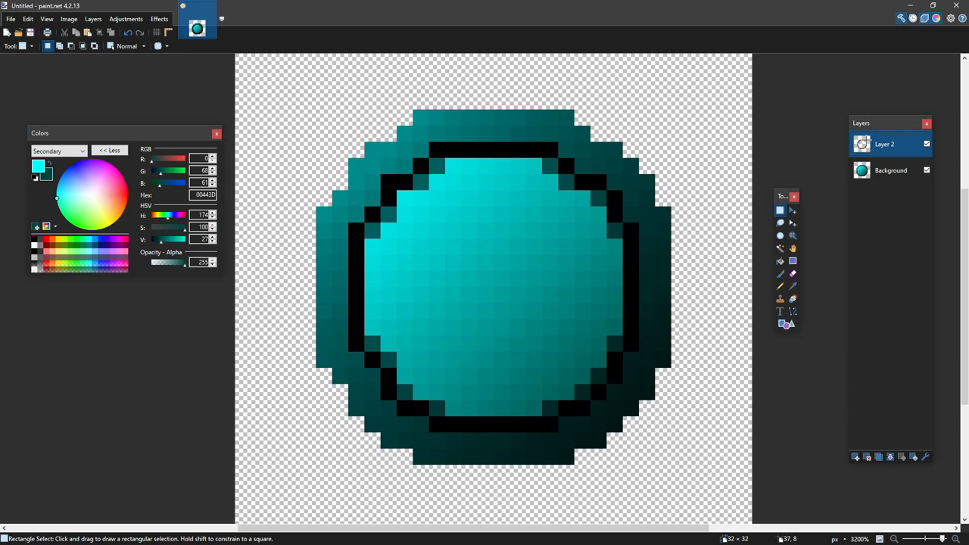
Step: Lower the opacity of the inner outline's layer to 73
{"action": "double_click", "coordinate": [865, 143]}
{"action": "left_click_drag", "start_coordinate": [512, 303], "coordinate": [445, 304]}
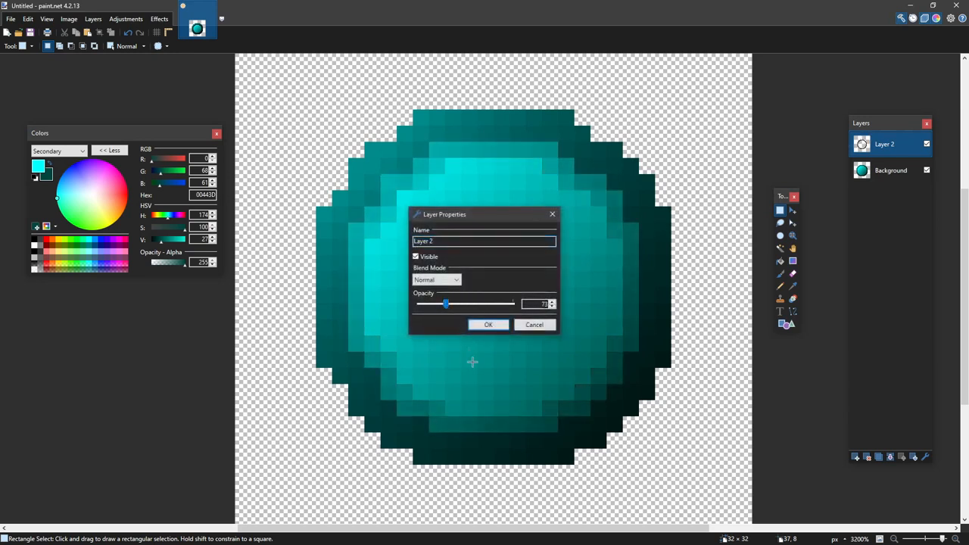
{"action": "left_click", "coordinate": [488, 325]}
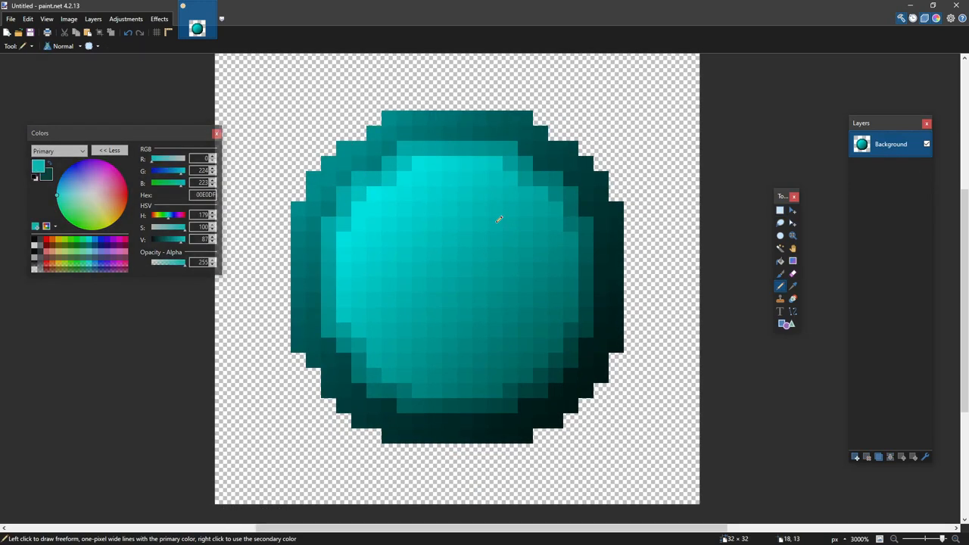
Step: Select the whole orb by inverting a Magic Wand selection of the transparent surroundings, and add a new layer above it
{"action": "key", "text": "s"}
{"action": "left_click", "coordinate": [582, 132]}
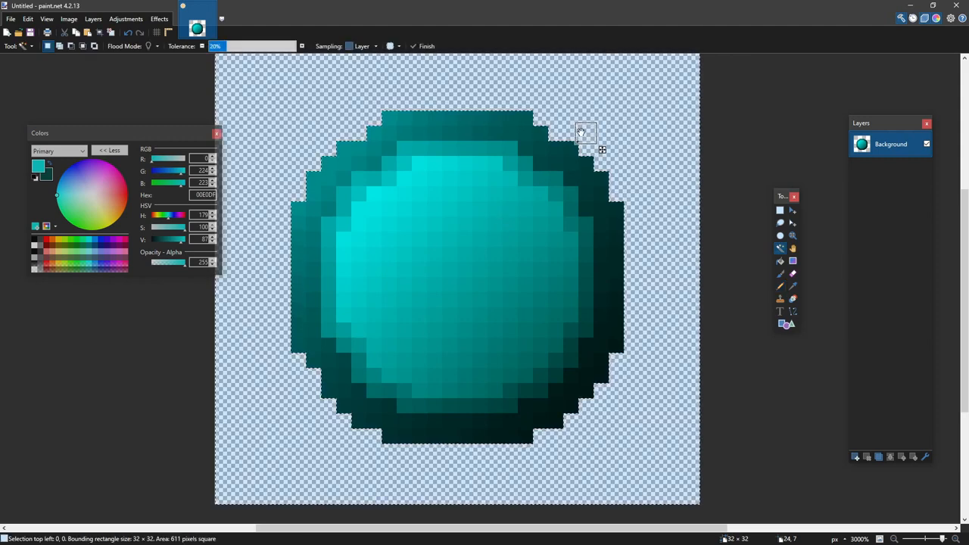
{"action": "key", "text": "ctrl+i"}
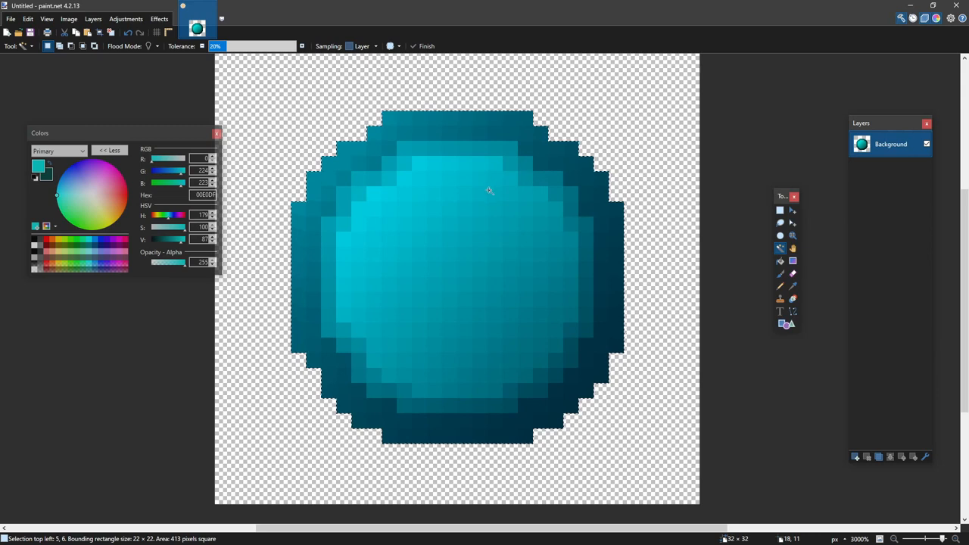
{"action": "left_click", "coordinate": [857, 456]}
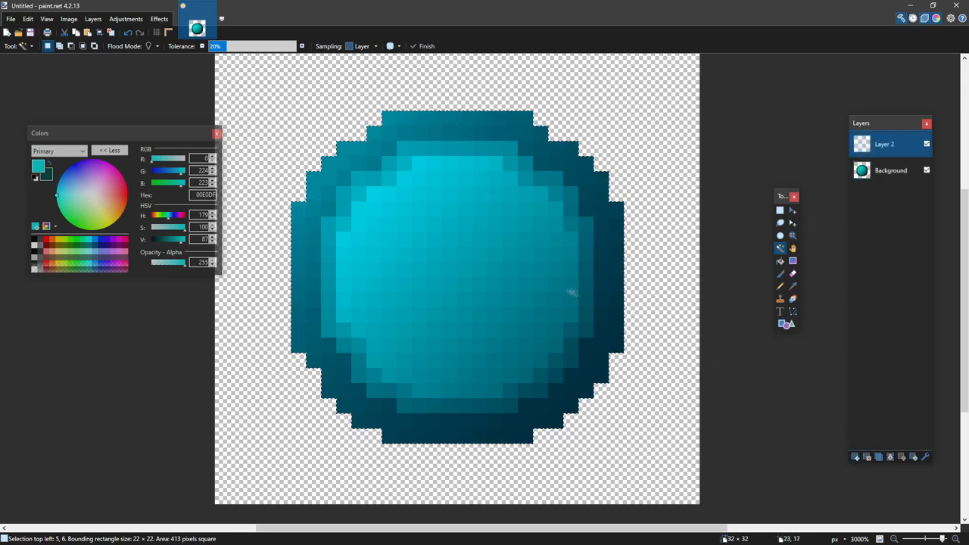
Step: Set up a soft black paintbrush with color 000000, 0% hardness and a brush width of 22
{"action": "key", "text": "b"}
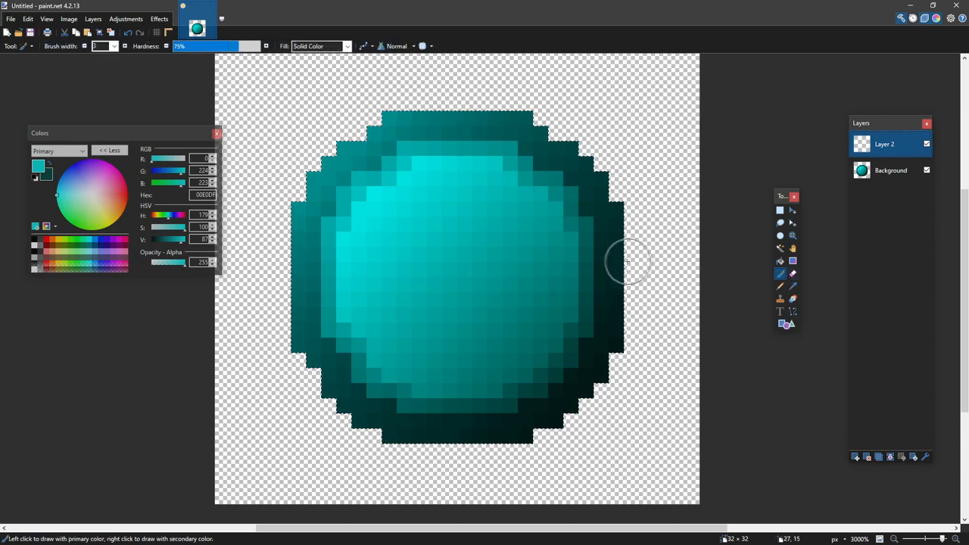
{"action": "left_click_drag", "start_coordinate": [465, 217], "coordinate": [401, 231]}
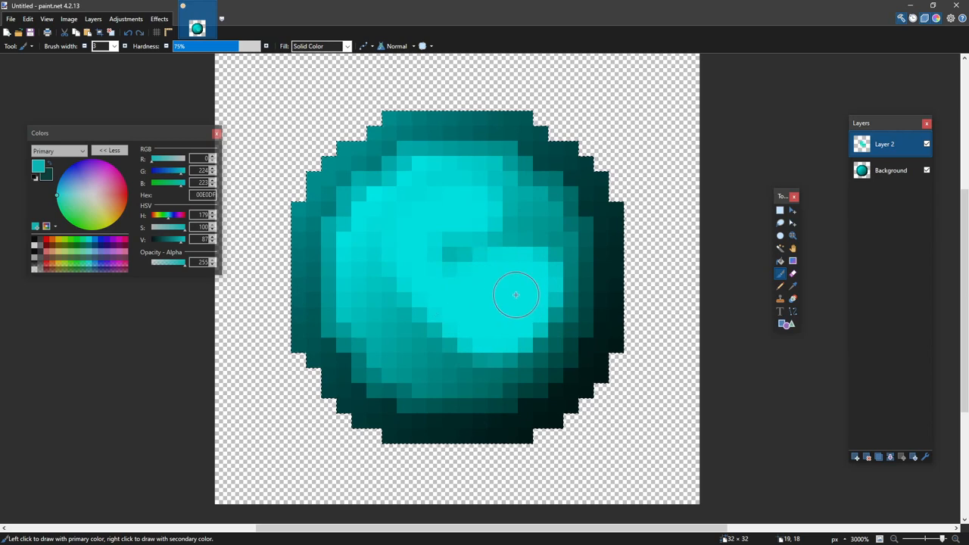
{"action": "left_click_drag", "start_coordinate": [160, 241], "coordinate": [142, 241]}
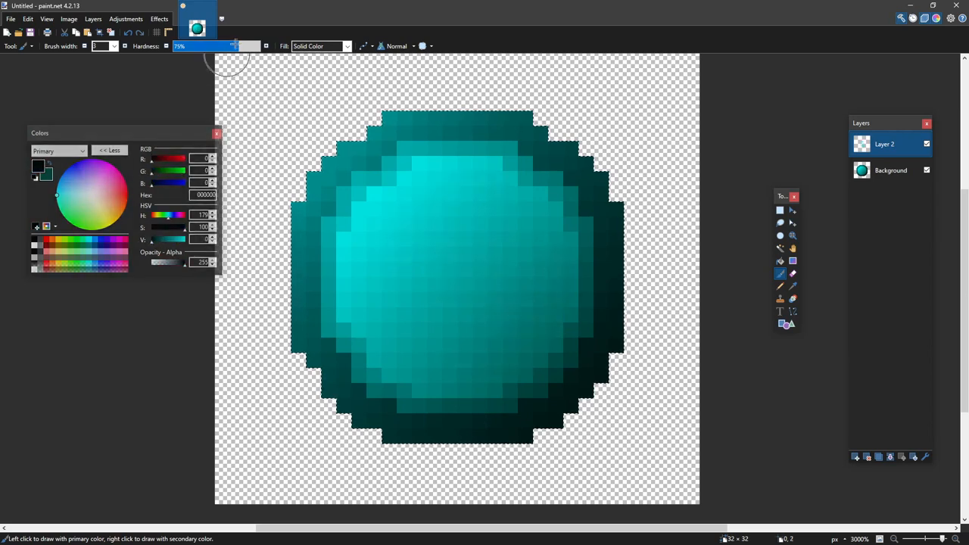
{"action": "left_click_drag", "start_coordinate": [236, 44], "coordinate": [171, 45]}
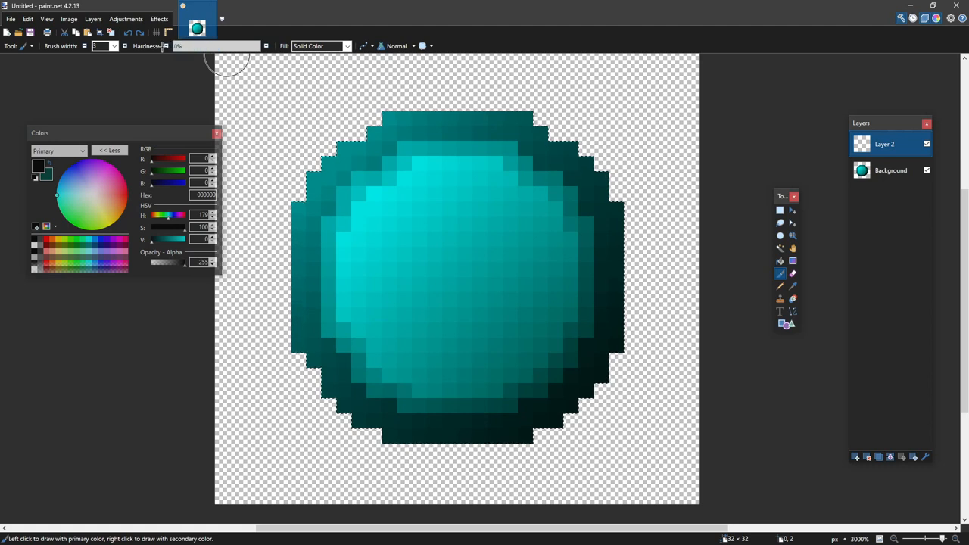
{"action": "left_click", "coordinate": [123, 46]}
{"action": "left_click", "coordinate": [123, 46]}
{"action": "left_click", "coordinate": [123, 46]}
{"action": "left_click", "coordinate": [123, 47]}
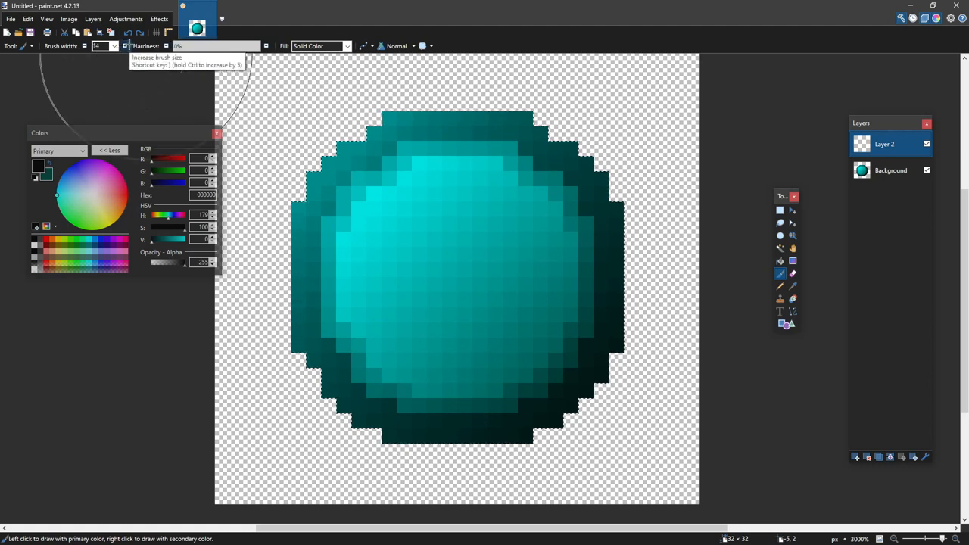
{"action": "left_click", "coordinate": [129, 46]}
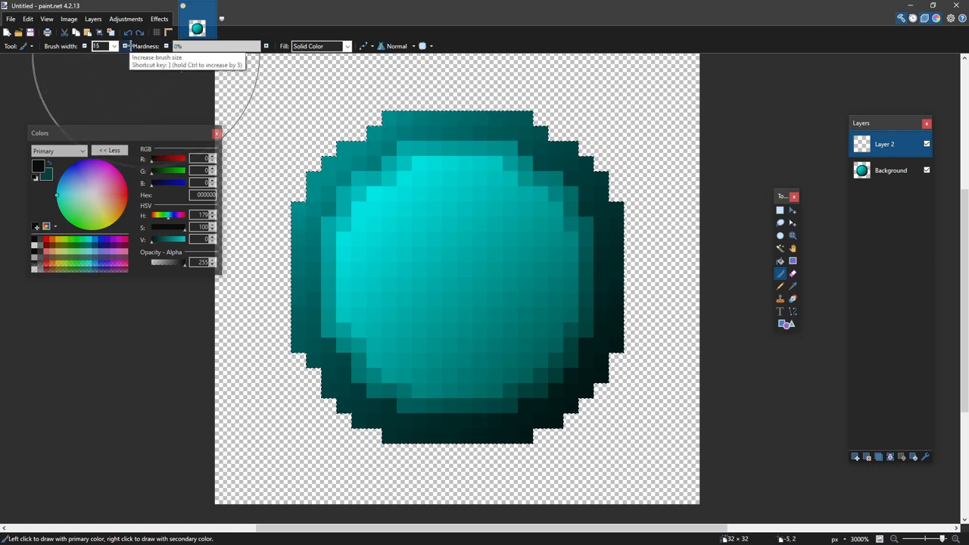
{"action": "left_click", "coordinate": [125, 46]}
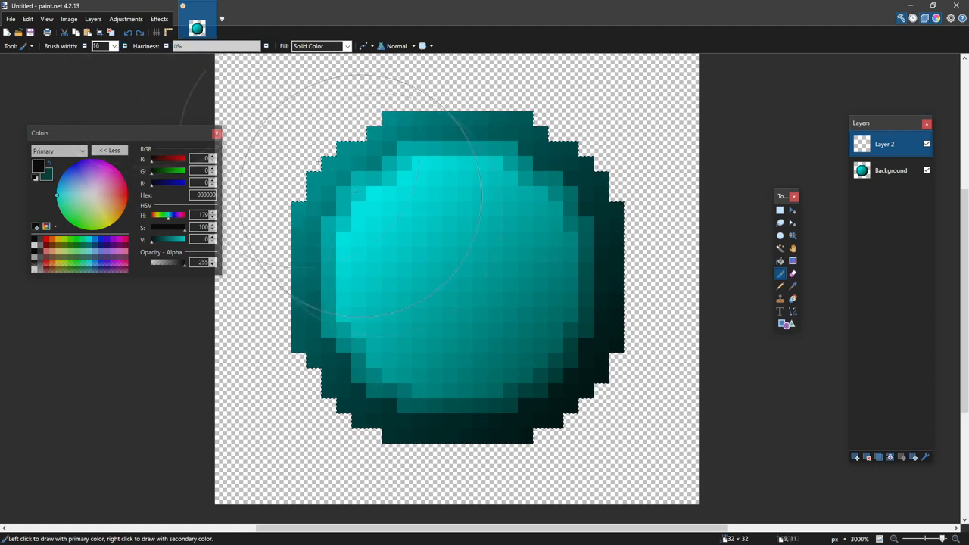
{"action": "left_click", "coordinate": [125, 46]}
{"action": "left_click", "coordinate": [124, 46]}
{"action": "left_click", "coordinate": [125, 46]}
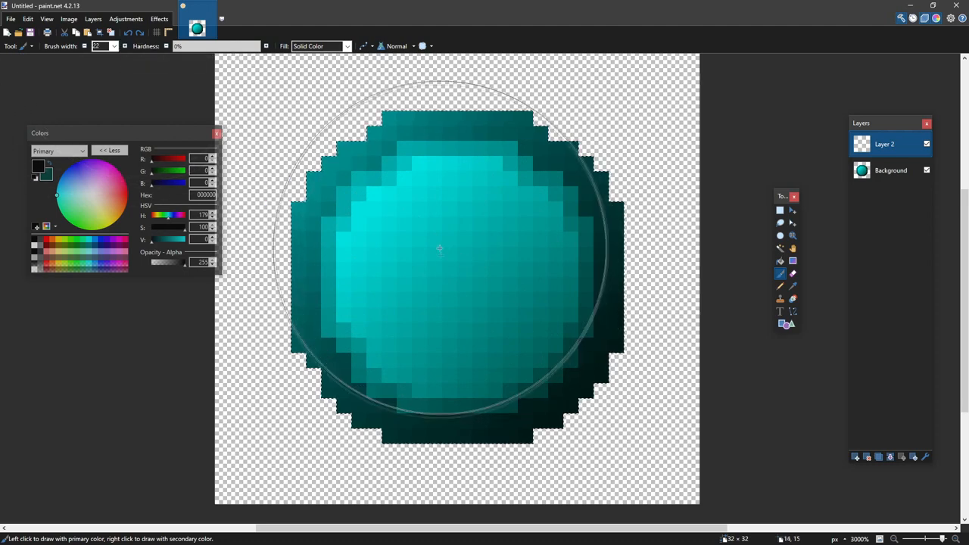
Step: Paint a soft black shadow along the lower-right side of the orb on the new layer
{"action": "scroll", "coordinate": [447, 257], "scroll_direction": "down", "scroll_amount": 2, "text": "ctrl"}
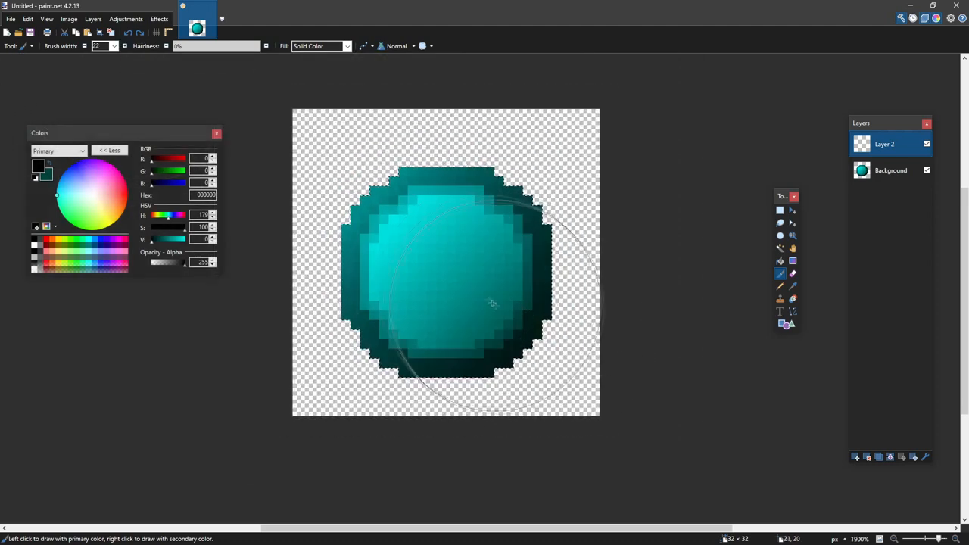
{"action": "mouse_move", "coordinate": [505, 326]}
{"action": "left_mouse_down"}
{"action": "mouse_move", "coordinate": [581, 344]}
{"action": "mouse_move", "coordinate": [615, 193]}
{"action": "mouse_move", "coordinate": [633, 296]}
{"action": "mouse_move", "coordinate": [618, 229]}
{"action": "mouse_move", "coordinate": [583, 397]}
{"action": "mouse_move", "coordinate": [604, 346]}
{"action": "mouse_move", "coordinate": [386, 455]}
{"action": "mouse_move", "coordinate": [500, 440]}
{"action": "mouse_move", "coordinate": [339, 426]}
{"action": "mouse_move", "coordinate": [382, 414]}
{"action": "mouse_move", "coordinate": [322, 408]}
{"action": "mouse_move", "coordinate": [517, 415]}
{"action": "mouse_move", "coordinate": [487, 394]}
{"action": "mouse_move", "coordinate": [561, 377]}
{"action": "left_mouse_up"}
{"action": "mouse_move", "coordinate": [558, 340]}
{"action": "left_mouse_down"}
{"action": "mouse_move", "coordinate": [633, 260]}
{"action": "mouse_move", "coordinate": [632, 412]}
{"action": "left_mouse_up"}
{"action": "scroll", "coordinate": [601, 361], "scroll_direction": "up", "scroll_amount": 4}
{"action": "scroll", "coordinate": [508, 303], "scroll_direction": "down", "scroll_amount": 5}
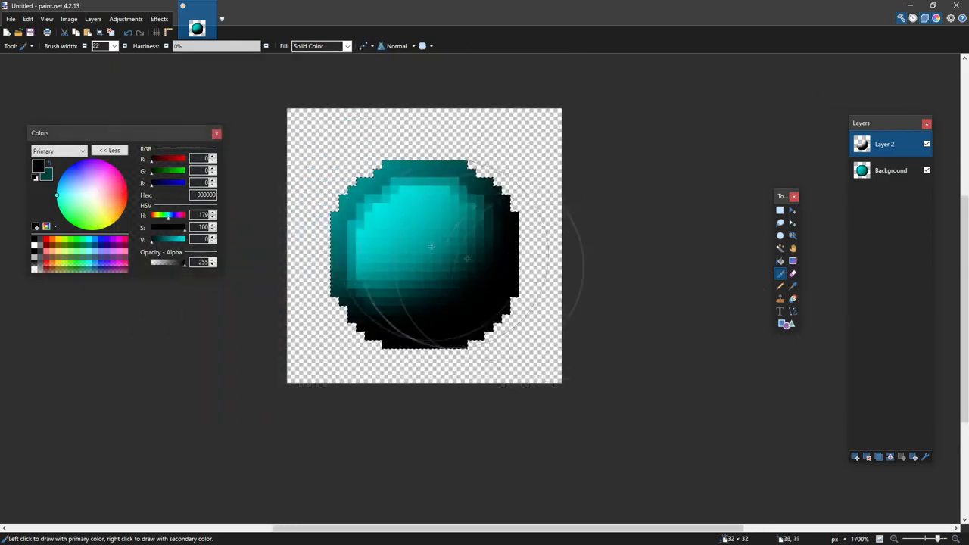
{"action": "scroll", "coordinate": [439, 220], "scroll_direction": "up", "scroll_amount": 5}
Step: Preview the available blend modes on the shadow layer, from Multiply through Xor
{"action": "double_click", "coordinate": [883, 144]}
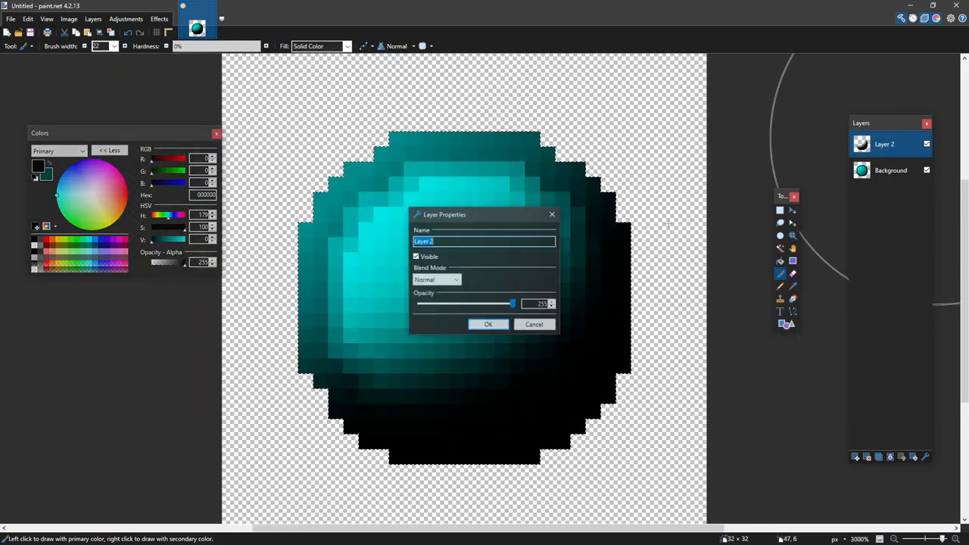
{"action": "left_click", "coordinate": [453, 278]}
{"action": "key", "text": "Down"}
{"action": "key", "text": "Down"}
{"action": "key", "text": "Down"}
{"action": "key", "text": "Down"}
{"action": "key", "text": "Down"}
{"action": "key", "text": "Down"}
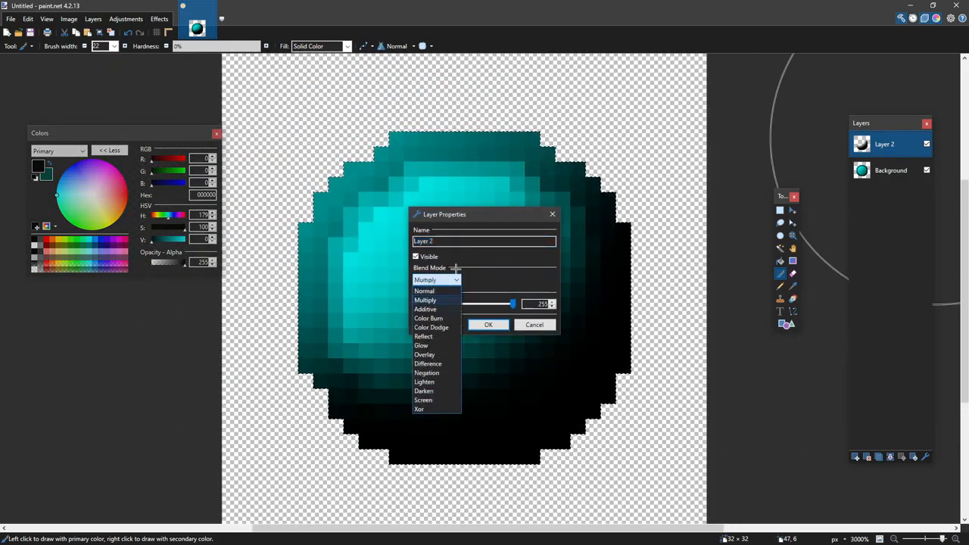
{"action": "key", "text": "Down"}
{"action": "key", "text": "Down"}
{"action": "key", "text": "Down"}
{"action": "key", "text": "Down"}
{"action": "key", "text": "Down"}
{"action": "key", "text": "Down"}
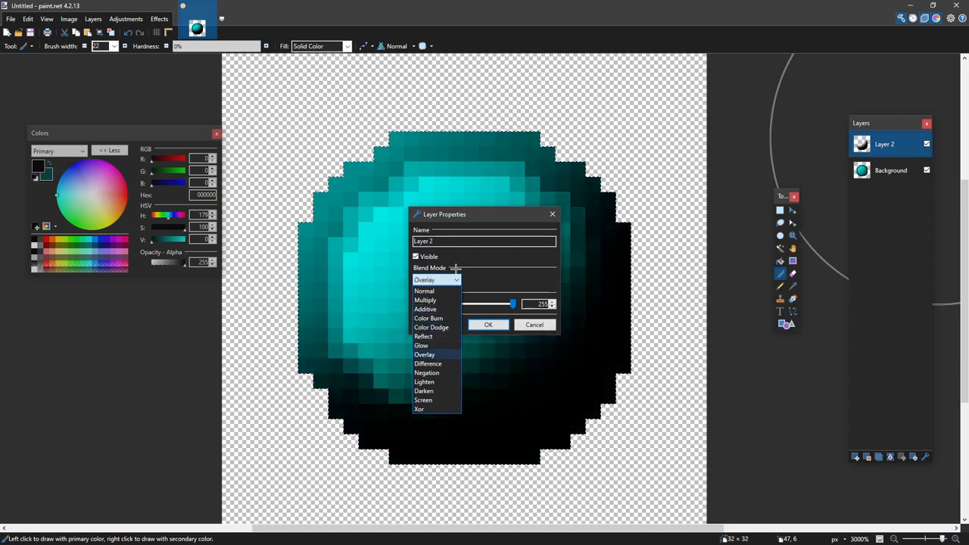
{"action": "key", "text": "Down"}
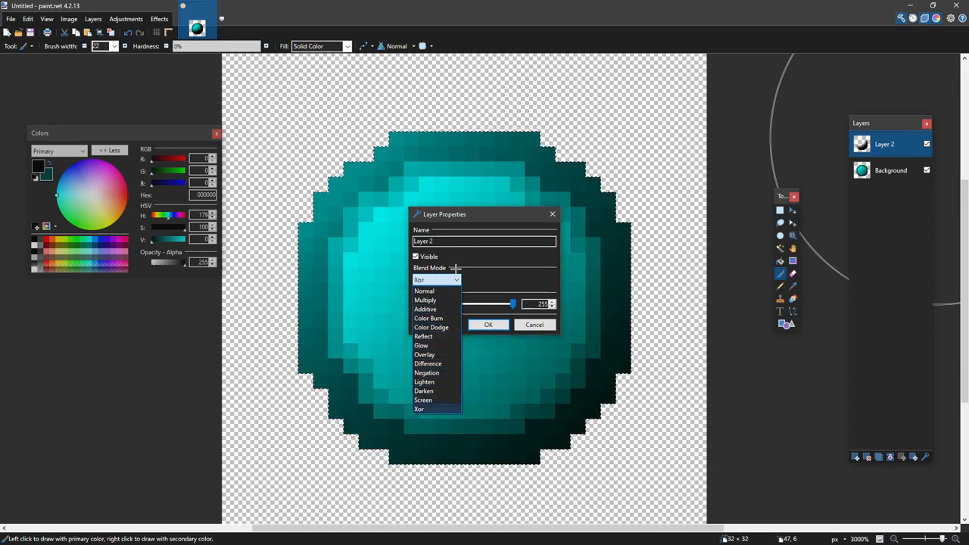
Step: Give the shadow layer a Multiply blend mode with reduced opacity and merge it down into the Background layer
{"action": "key", "text": "Home"}
{"action": "key", "text": "Down"}
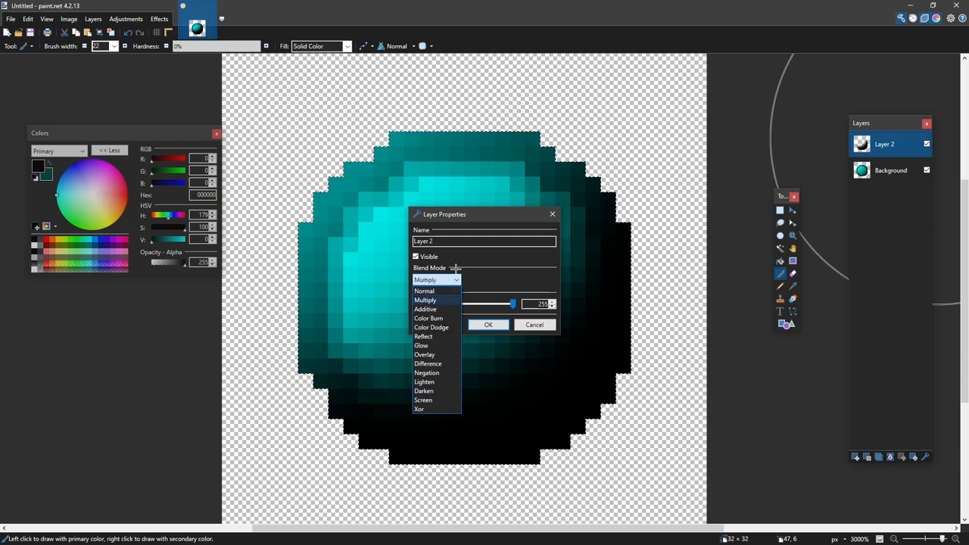
{"action": "key", "text": "Return"}
{"action": "left_click_drag", "start_coordinate": [513, 304], "coordinate": [454, 304]}
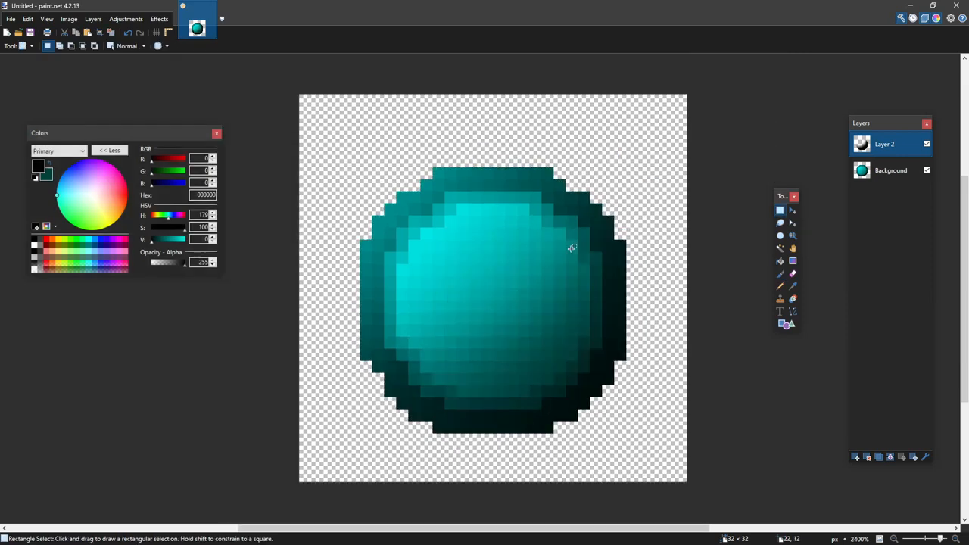
{"action": "scroll", "coordinate": [551, 289], "scroll_direction": "up", "scroll_amount": 2}
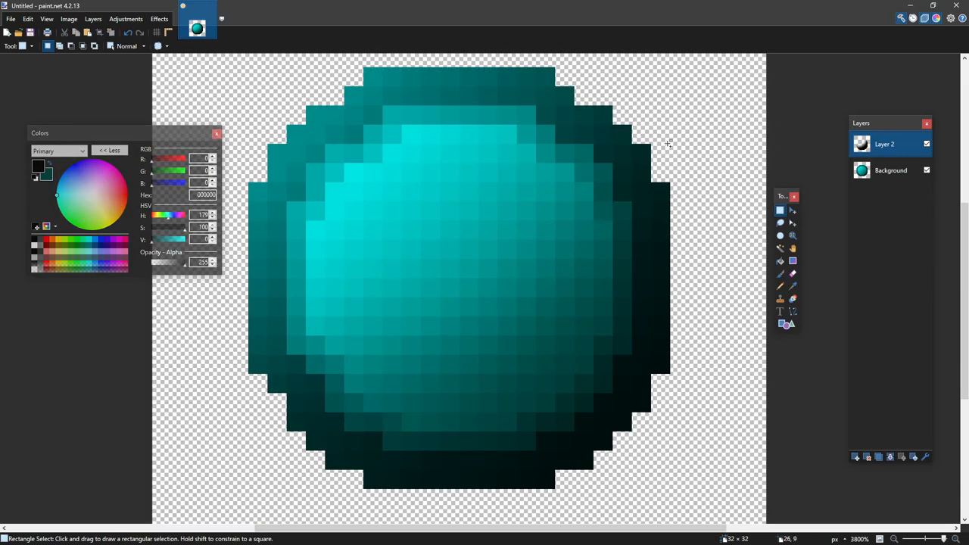
{"action": "key", "text": "ctrl+m"}
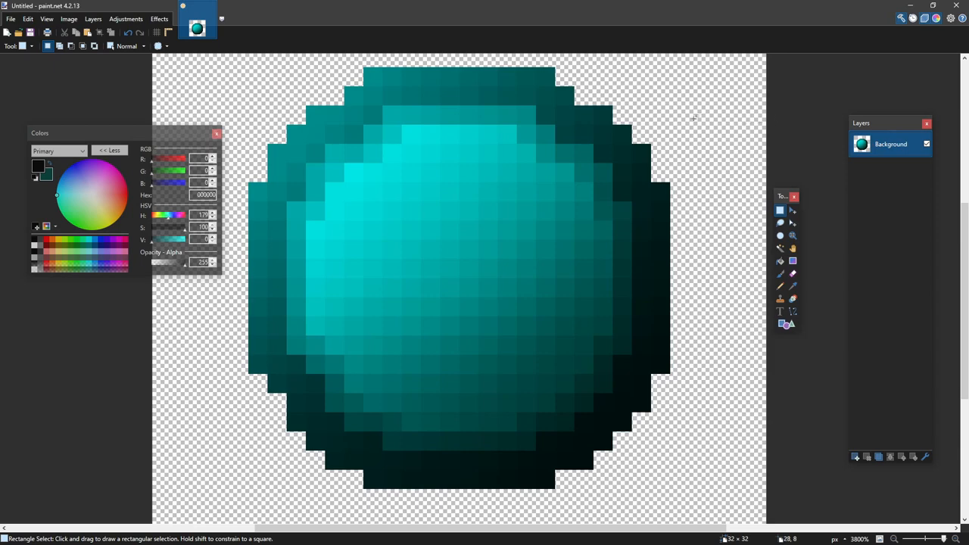
Step: Select the whole orb by inverting a Magic Wand selection of the transparent surroundings, and add a new layer above the merged Background
{"action": "key", "text": "s"}
{"action": "key", "text": "s"}
{"action": "key", "text": "s"}
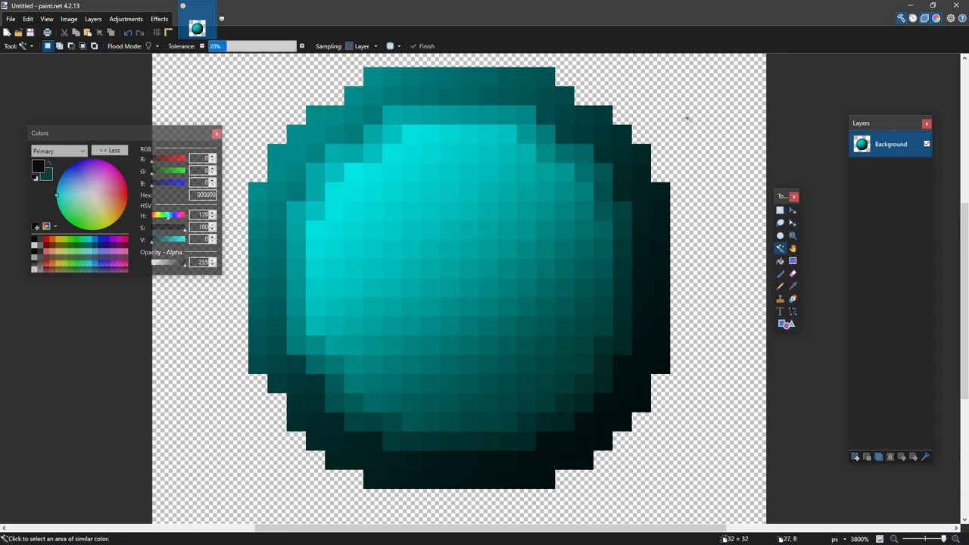
{"action": "left_click", "coordinate": [687, 118]}
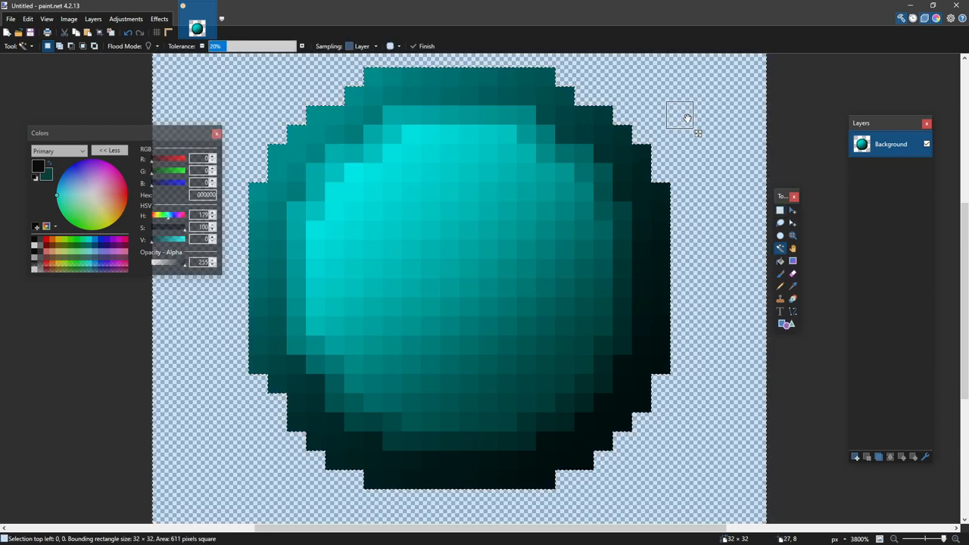
{"action": "key", "text": "ctrl+i"}
{"action": "scroll", "coordinate": [577, 259], "scroll_direction": "down", "scroll_amount": 2}
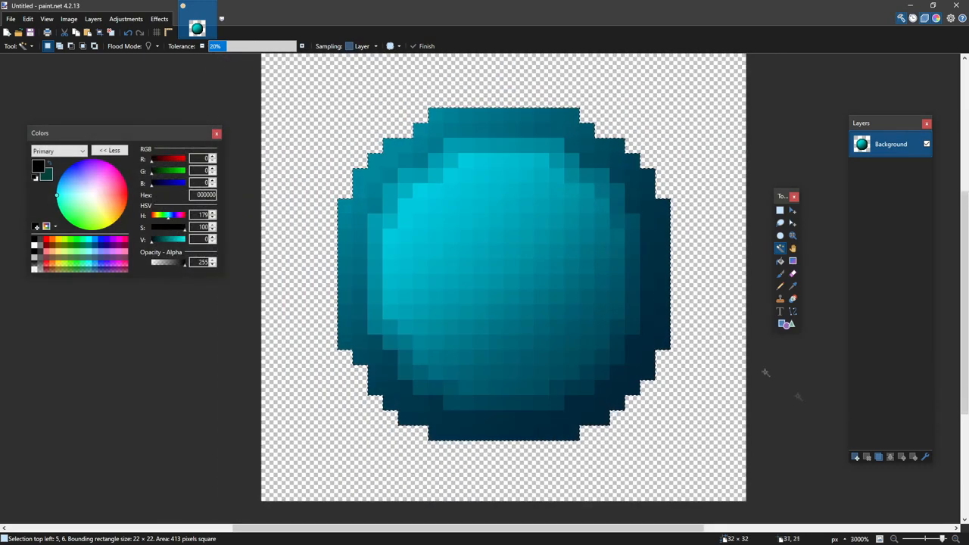
{"action": "left_click", "coordinate": [856, 456]}
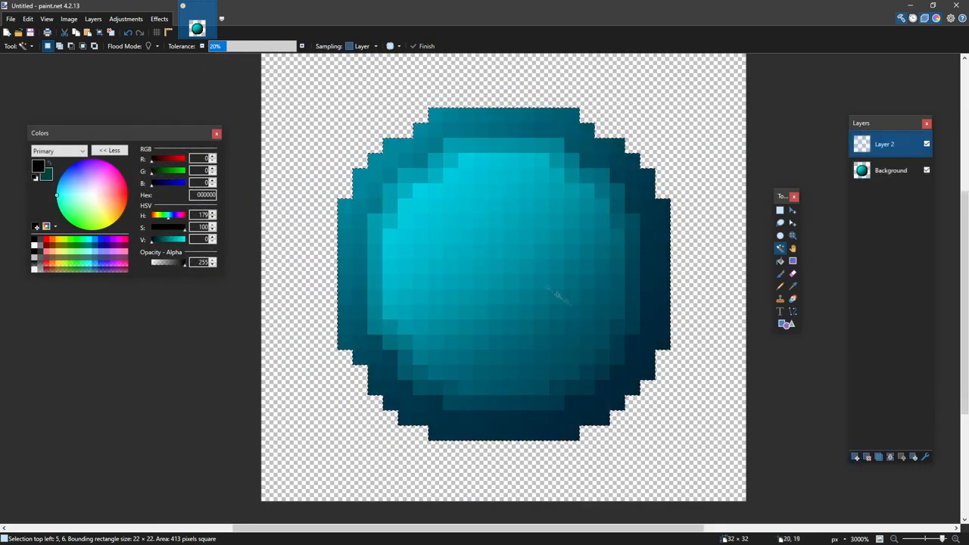
Step: Switch to the Paintbrush and set the primary color to white, FFFFFF
{"action": "key", "text": "b"}
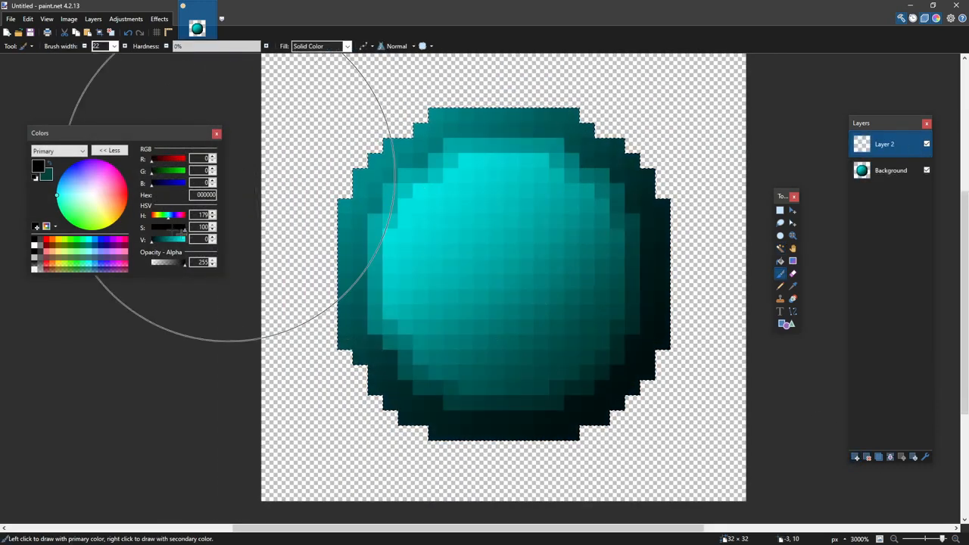
{"action": "left_click", "coordinate": [184, 239]}
{"action": "left_click_drag", "start_coordinate": [168, 230], "coordinate": [143, 231]}
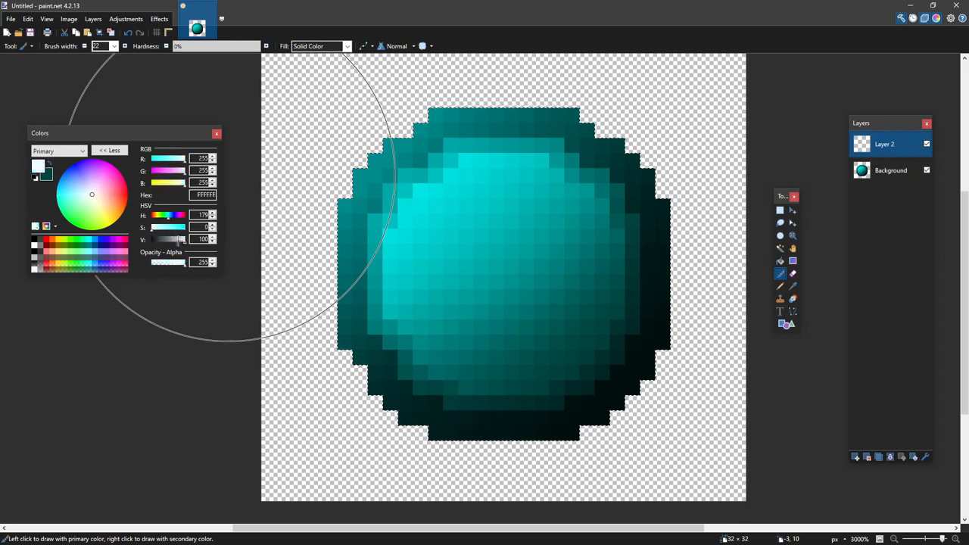
{"action": "scroll", "coordinate": [509, 274], "scroll_direction": "down", "scroll_amount": 1}
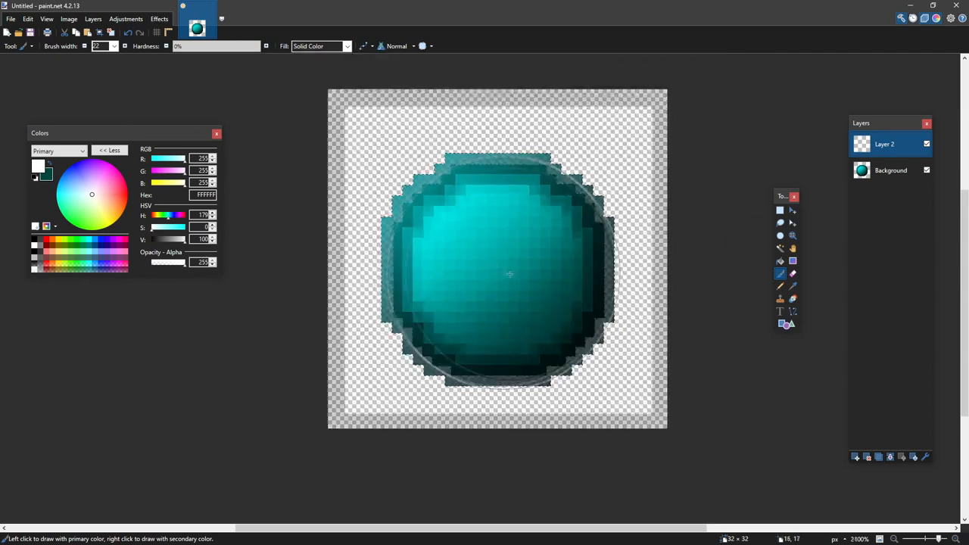
{"action": "left_click", "coordinate": [402, 185]}
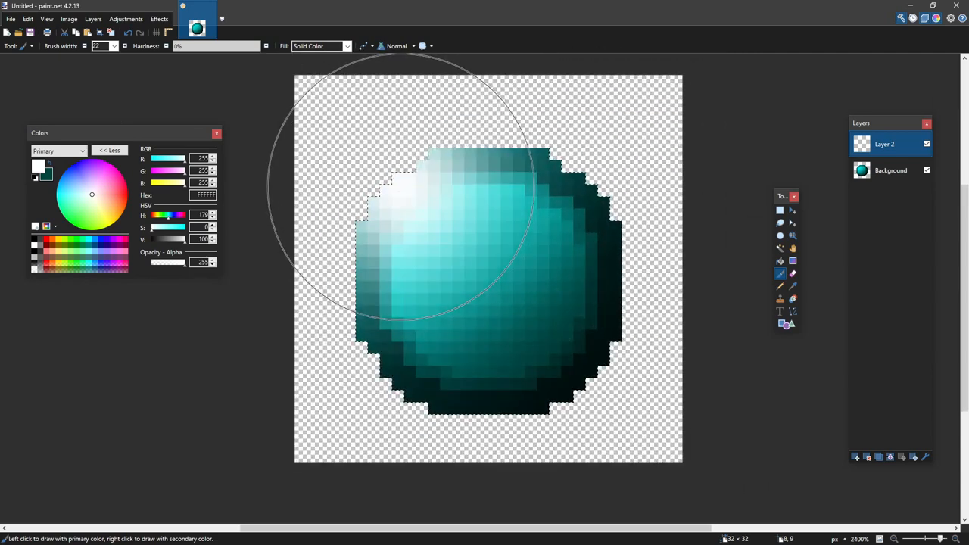
{"action": "left_click", "coordinate": [459, 239]}
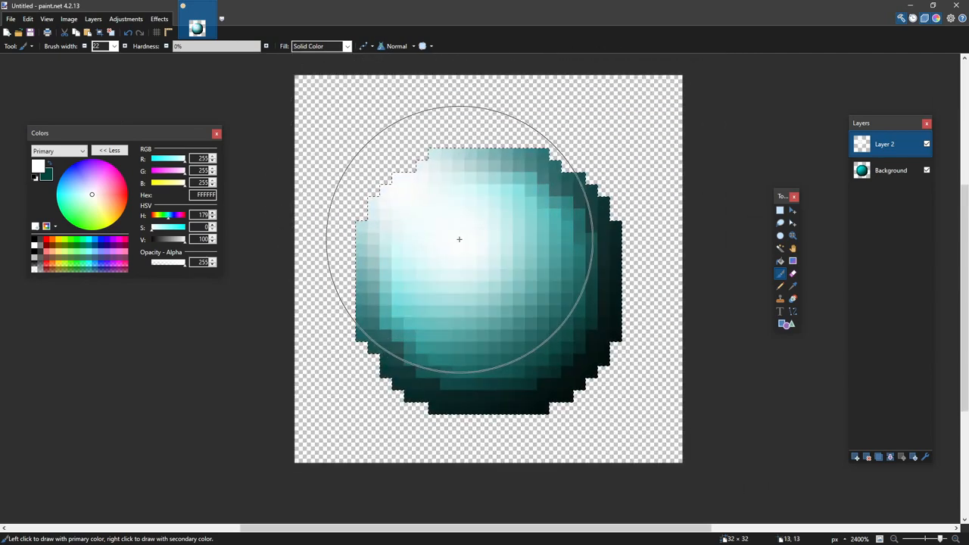
{"action": "key", "text": "ctrl+z"}
{"action": "key", "text": "ctrl+z"}
Step: Dab one soft white highlight on the orb's upper-left area and set its layer's blend mode to Overlay
{"action": "left_click", "coordinate": [452, 240]}
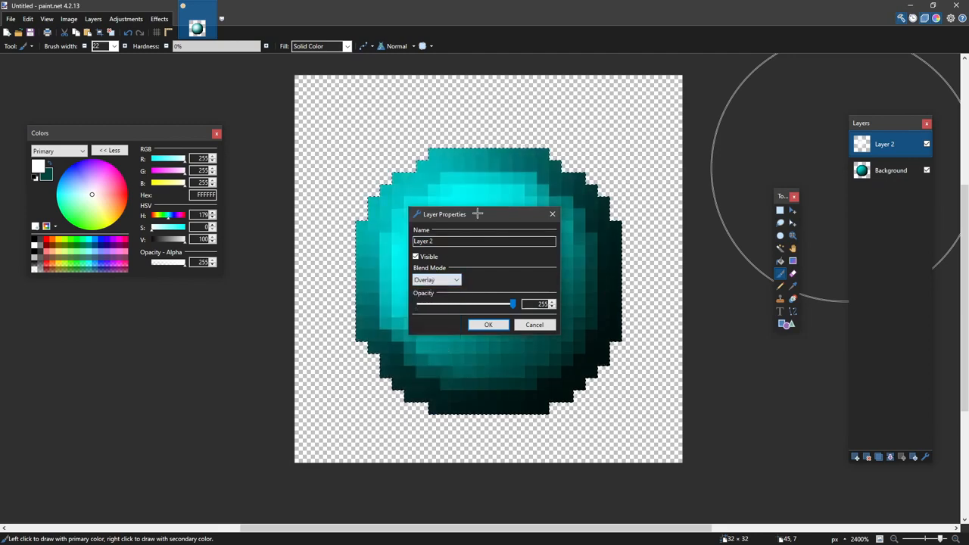
{"action": "left_click_drag", "start_coordinate": [477, 214], "coordinate": [750, 202]}
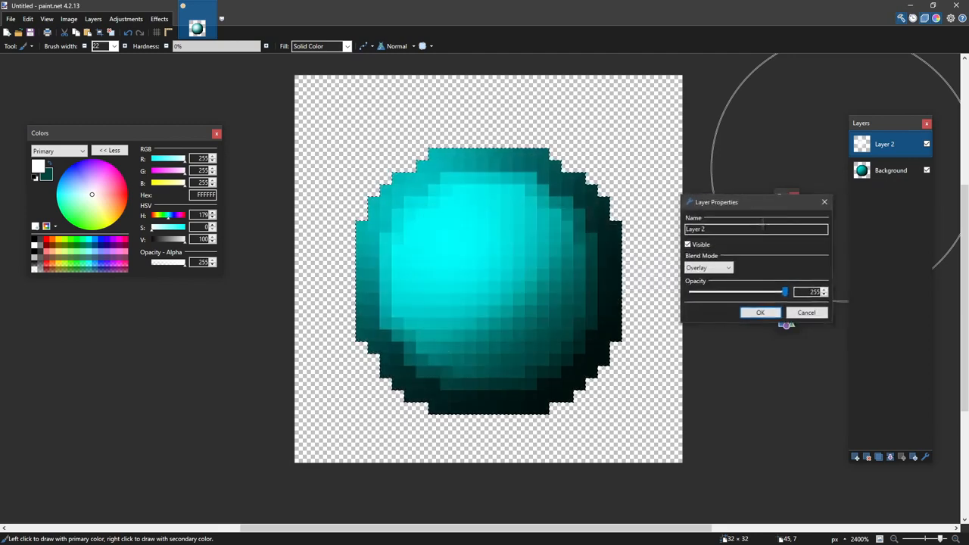
Step: Lower the highlight layer's opacity to 147 and merge it down into the Background layer
{"action": "left_click_drag", "start_coordinate": [785, 292], "coordinate": [741, 294]}
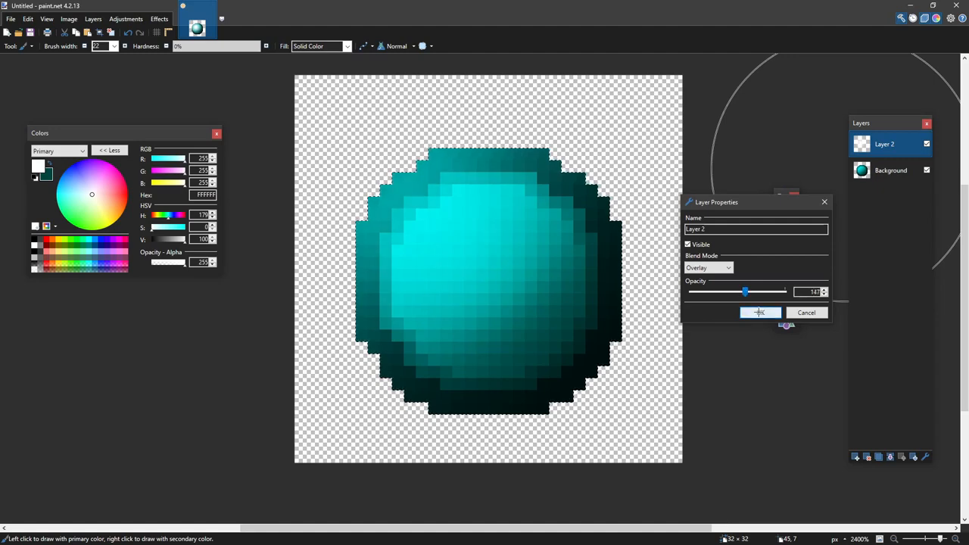
{"action": "left_click", "coordinate": [760, 313]}
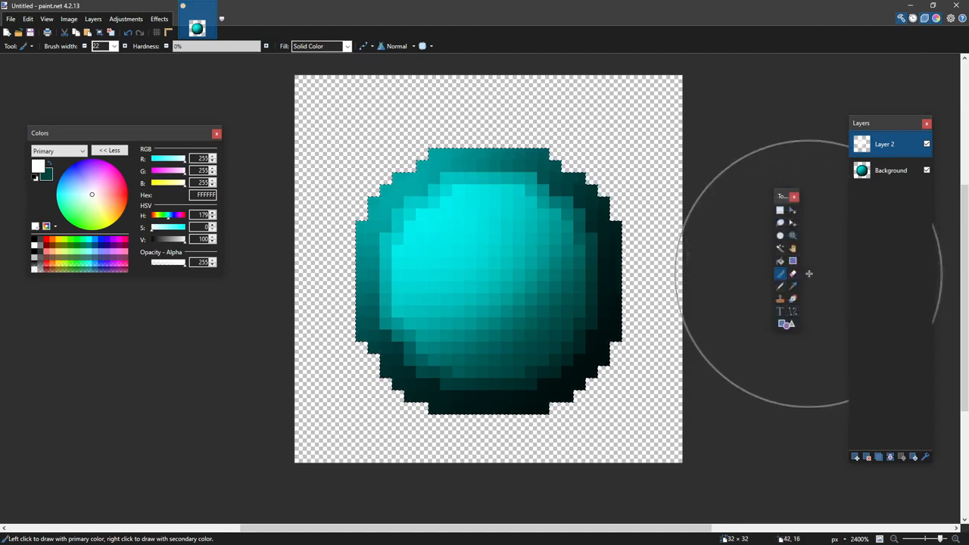
{"action": "left_click", "coordinate": [891, 456]}
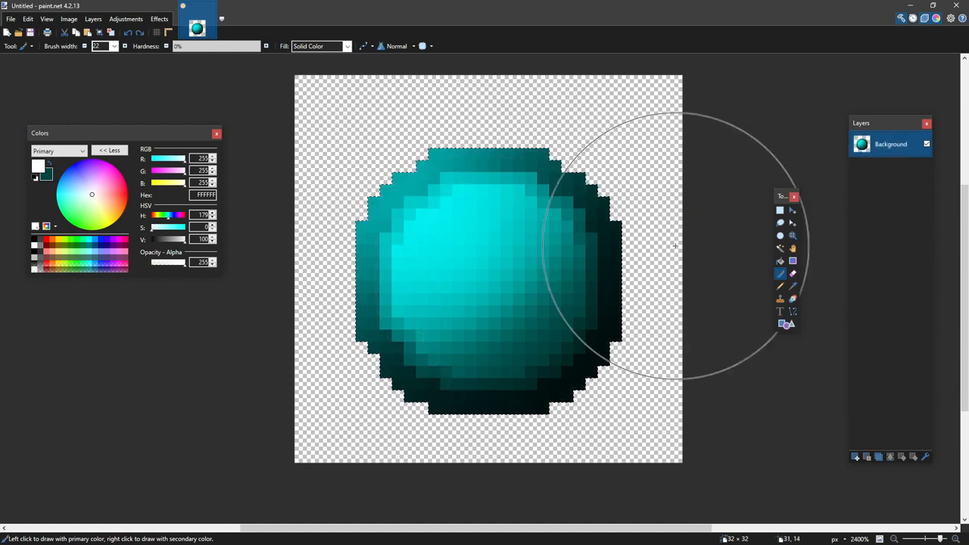
Step: Move only the orb-shaped selection outline 5 pixels up and 5 pixels left, and invert the selection
{"action": "key", "text": "m"}
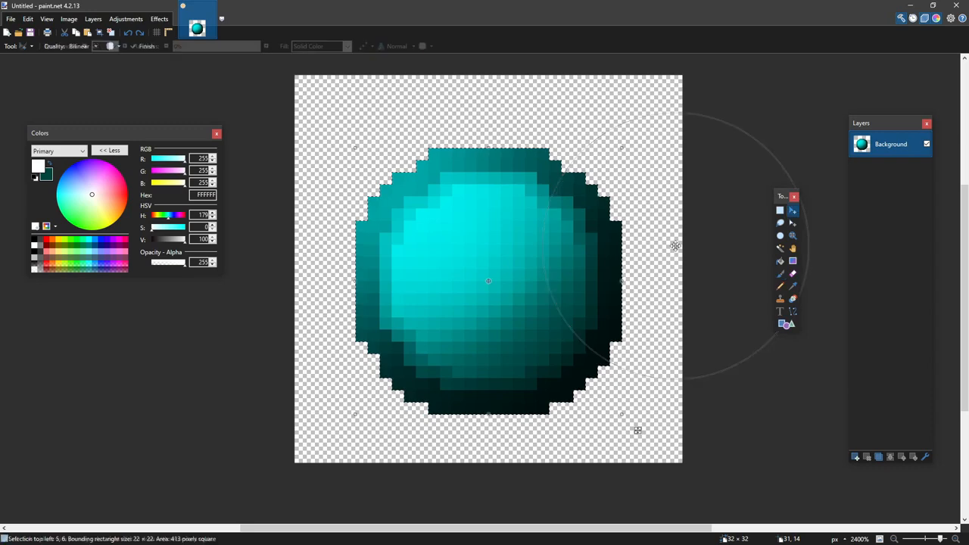
{"action": "key", "text": "m"}
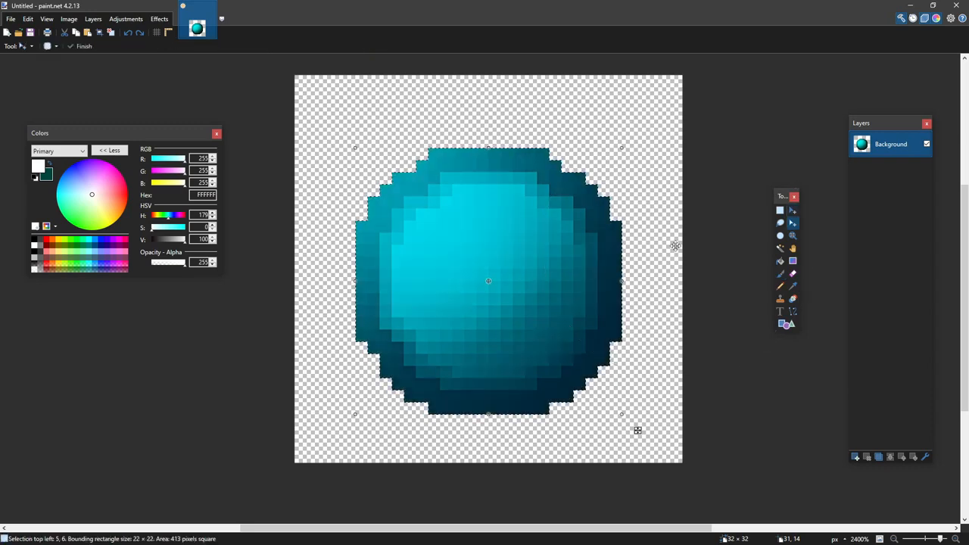
{"action": "left_click_drag", "start_coordinate": [637, 430], "coordinate": [577, 369]}
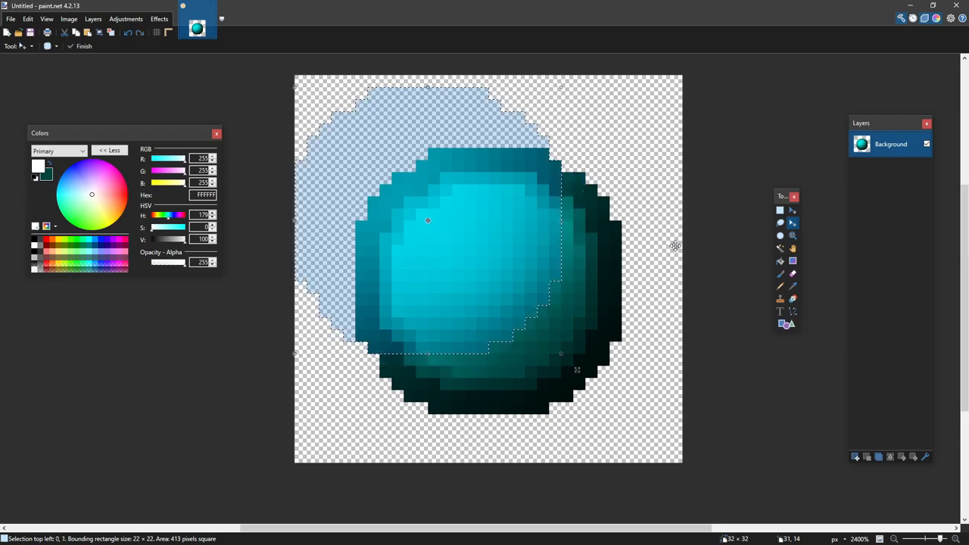
{"action": "key", "text": "ctrl+i"}
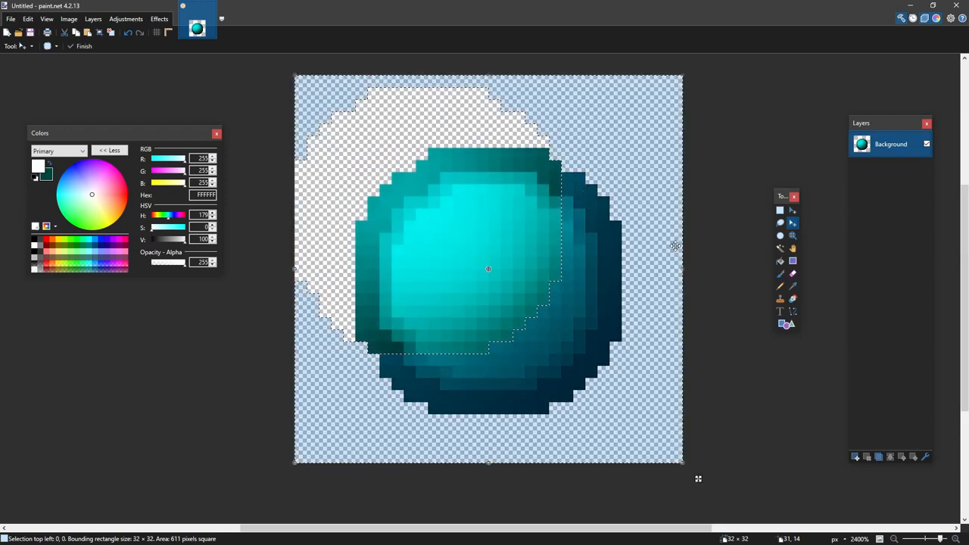
Step: Darken the selected lower-right crescent of the orb with a Hue / Saturation lightness of -20, and clear the selection
{"action": "key", "text": "ctrl+shift+u"}
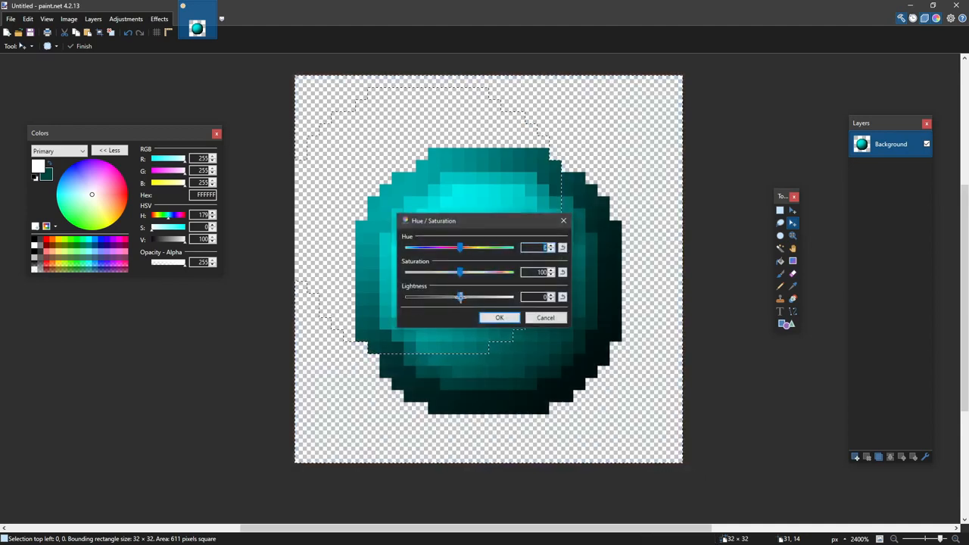
{"action": "left_click_drag", "start_coordinate": [460, 297], "coordinate": [450, 297]}
{"action": "left_click", "coordinate": [499, 317]}
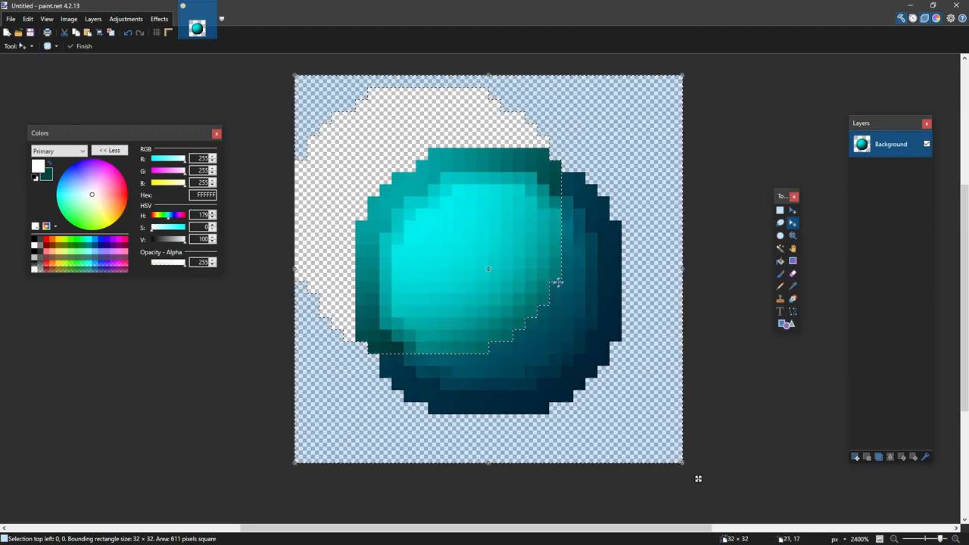
{"action": "key", "text": "ctrl+d"}
{"action": "key", "text": "s"}
{"action": "key", "text": "alt"}
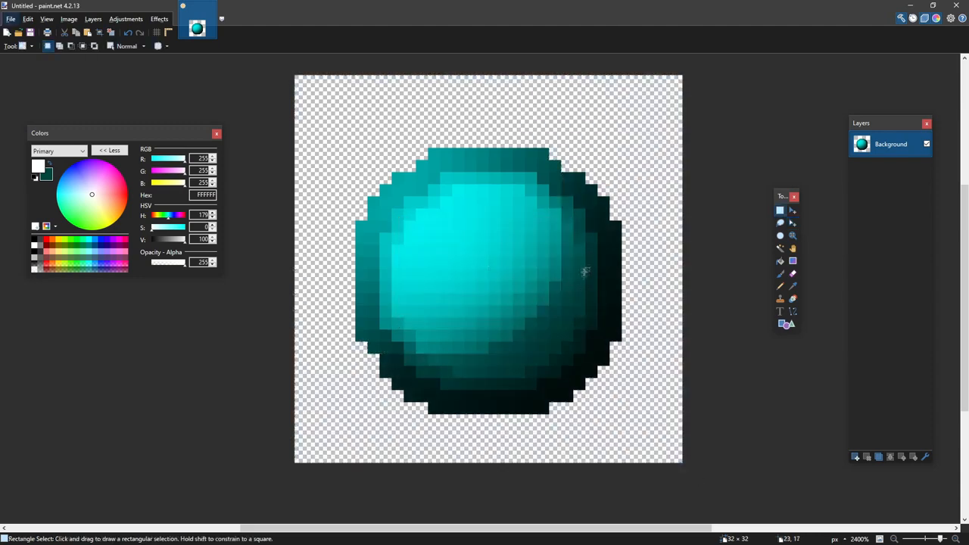
Step: Recolor the whole orb pinkish red by shifting the hue with Hue / Saturation, keeping saturation at 100 and resetting lightness to 0
{"action": "scroll", "coordinate": [558, 279], "scroll_direction": "down", "scroll_amount": 3}
{"action": "scroll", "coordinate": [559, 278], "scroll_direction": "up", "scroll_amount": 4}
{"action": "scroll", "coordinate": [561, 280], "scroll_direction": "down", "scroll_amount": 1}
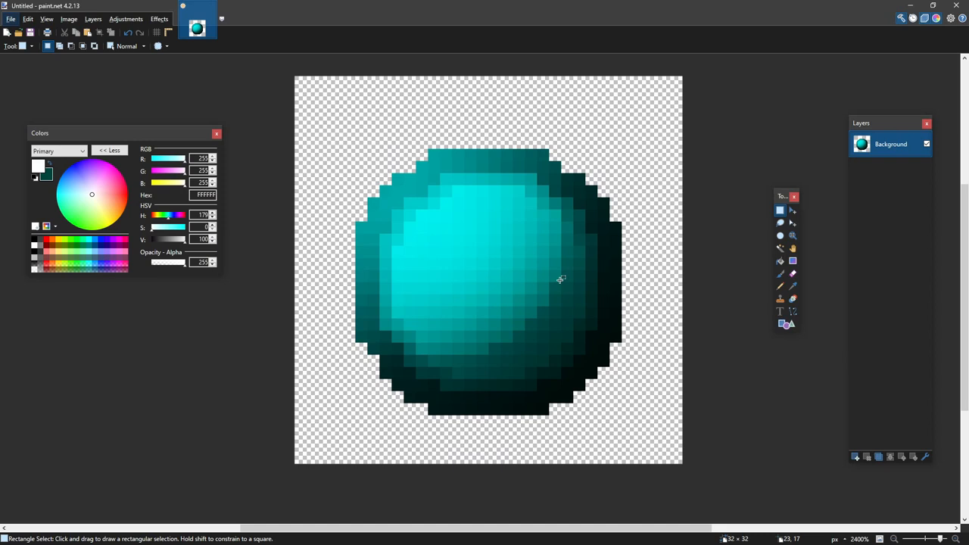
{"action": "key", "text": "ctrl+shift+u"}
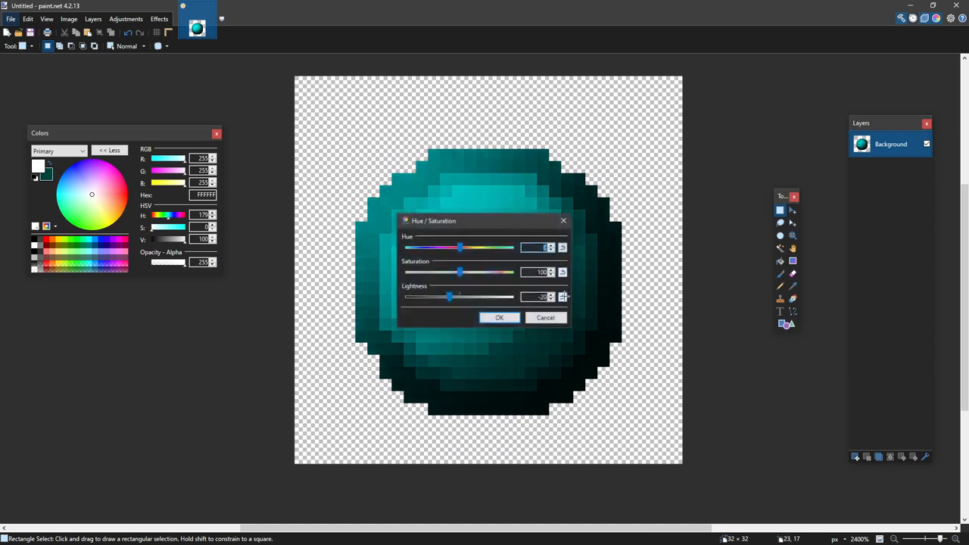
{"action": "left_click", "coordinate": [563, 296]}
{"action": "mouse_move", "coordinate": [452, 218]}
{"action": "left_mouse_down"}
{"action": "mouse_move", "coordinate": [692, 207]}
{"action": "mouse_move", "coordinate": [715, 235]}
{"action": "mouse_move", "coordinate": [752, 236]}
{"action": "mouse_move", "coordinate": [678, 235]}
{"action": "mouse_move", "coordinate": [712, 260]}
{"action": "mouse_move", "coordinate": [621, 265]}
{"action": "mouse_move", "coordinate": [767, 256]}
{"action": "mouse_move", "coordinate": [701, 259]}
{"action": "left_mouse_up"}
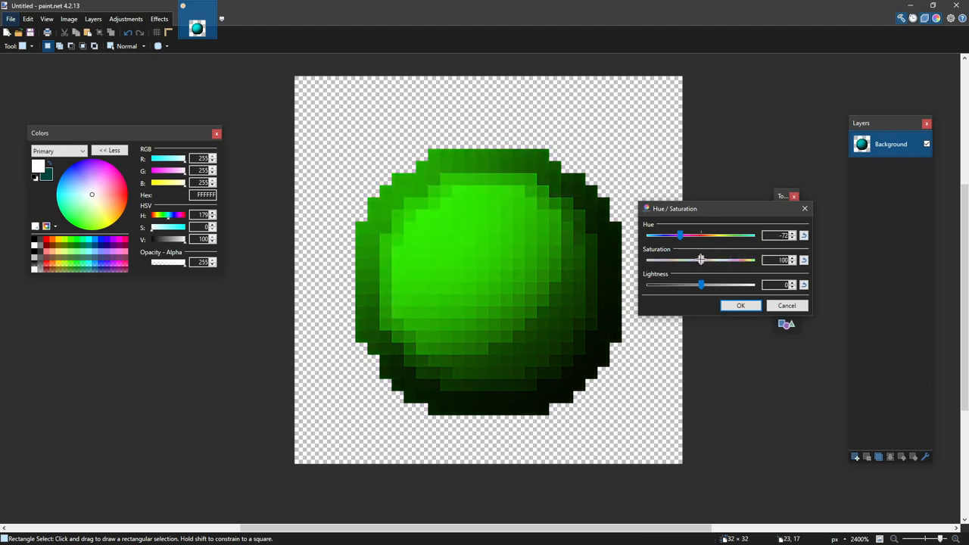
{"action": "left_click_drag", "start_coordinate": [680, 236], "coordinate": [745, 241]}
{"action": "left_click", "coordinate": [741, 305]}
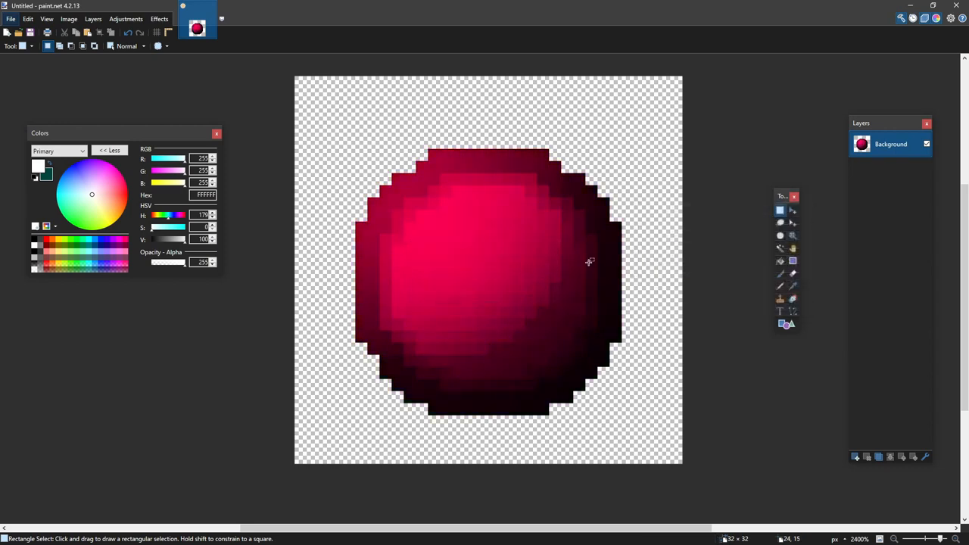
Step: Brighten the orb with a reset Luminosity curve, lifting the midtones slightly and setting an upper control point at about (193, 218)
{"action": "scroll", "coordinate": [590, 262], "scroll_direction": "up", "scroll_amount": 1}
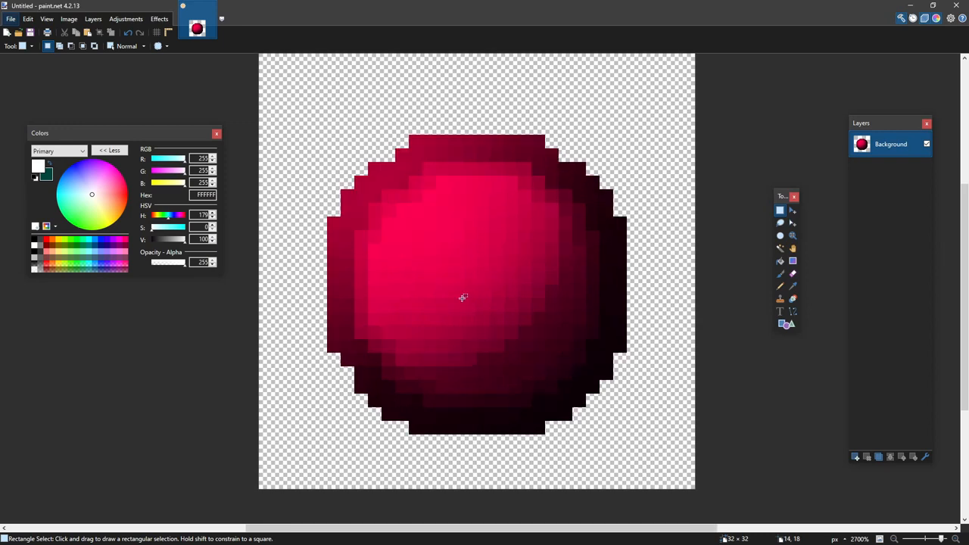
{"action": "key", "text": "ctrl+shift+m"}
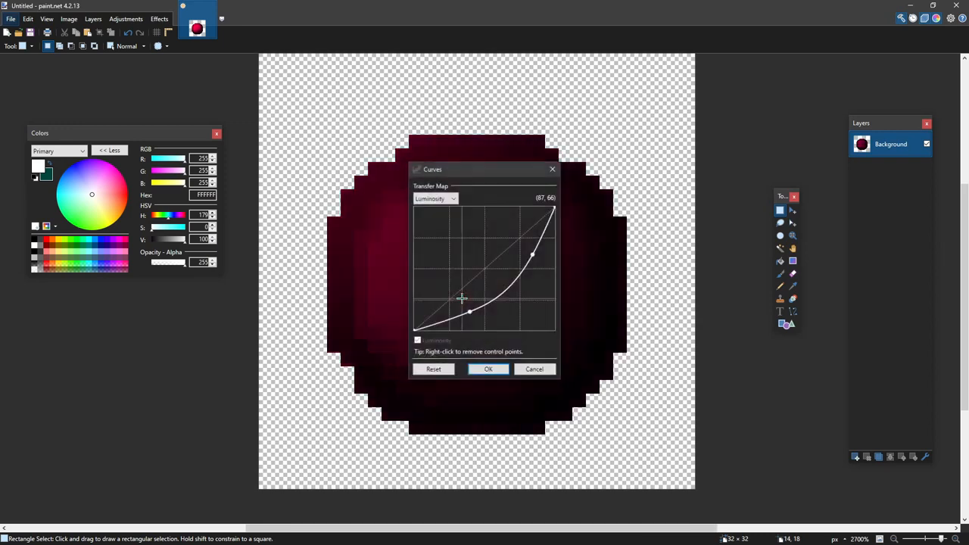
{"action": "left_click", "coordinate": [434, 369]}
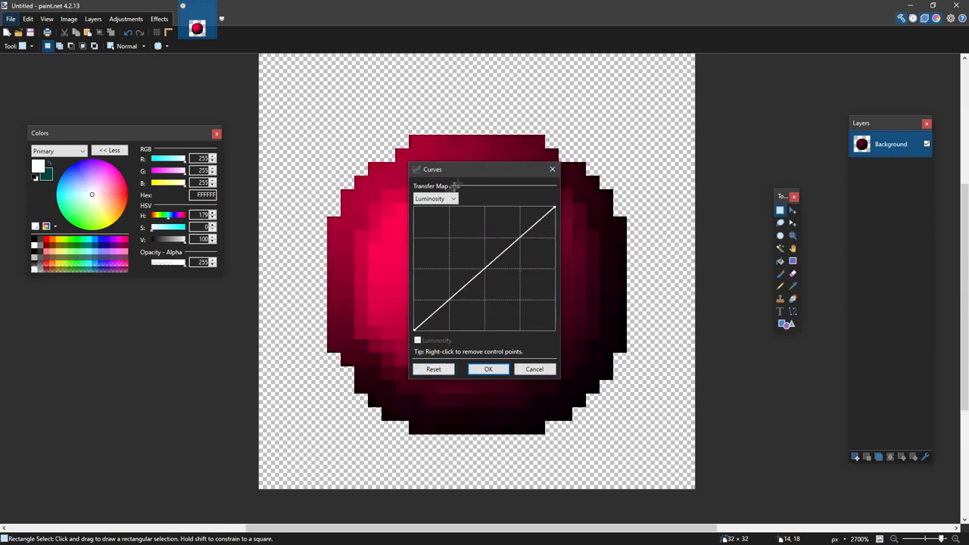
{"action": "left_click_drag", "start_coordinate": [471, 168], "coordinate": [730, 161]}
{"action": "left_click_drag", "start_coordinate": [766, 238], "coordinate": [727, 266]}
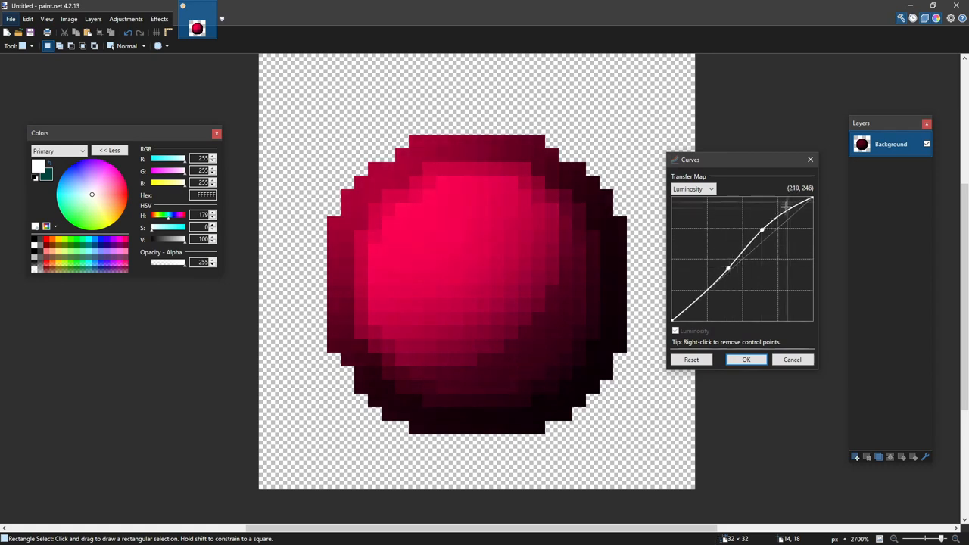
{"action": "left_click_drag", "start_coordinate": [765, 228], "coordinate": [780, 217]}
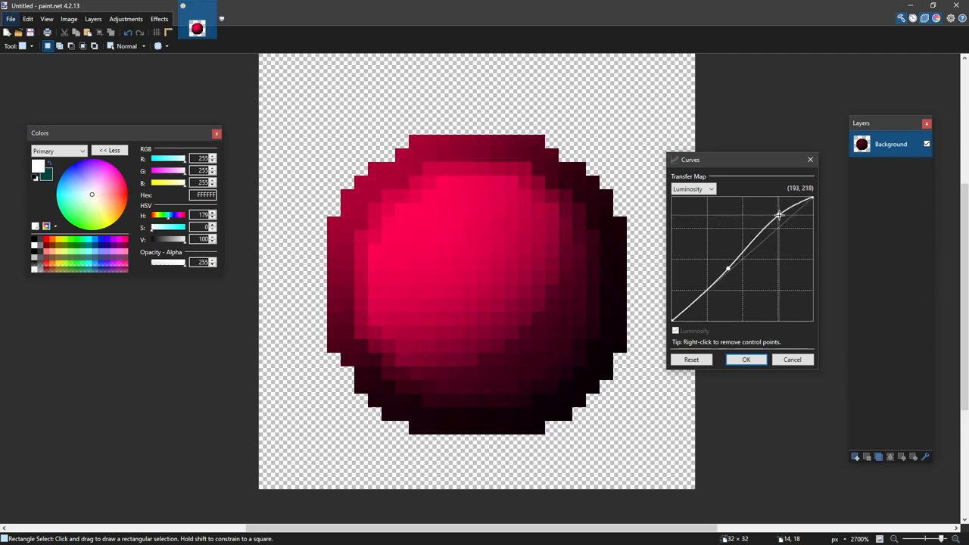
{"action": "mouse_move", "coordinate": [728, 269]}
{"action": "left_mouse_down"}
{"action": "mouse_move", "coordinate": [718, 268]}
{"action": "mouse_move", "coordinate": [726, 271]}
{"action": "left_mouse_up"}
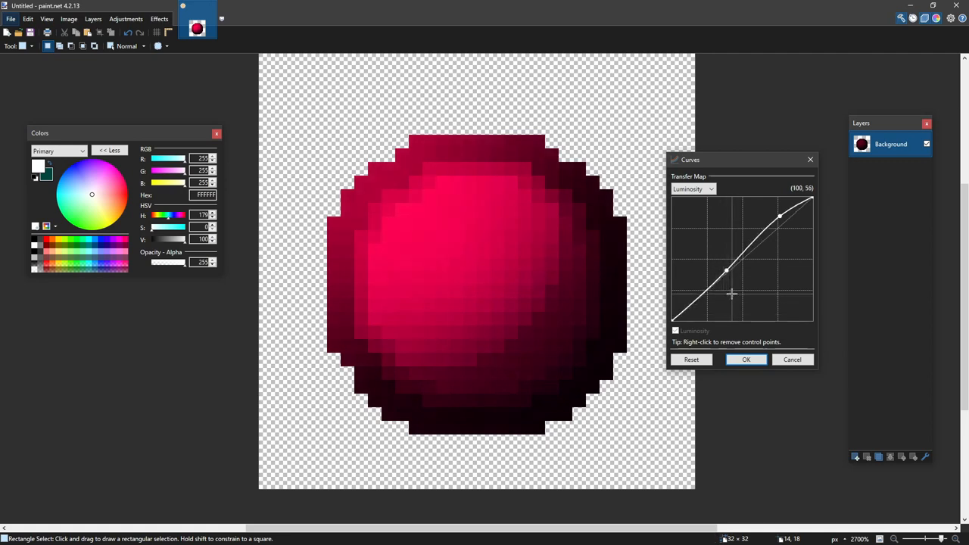
{"action": "left_click", "coordinate": [745, 360]}
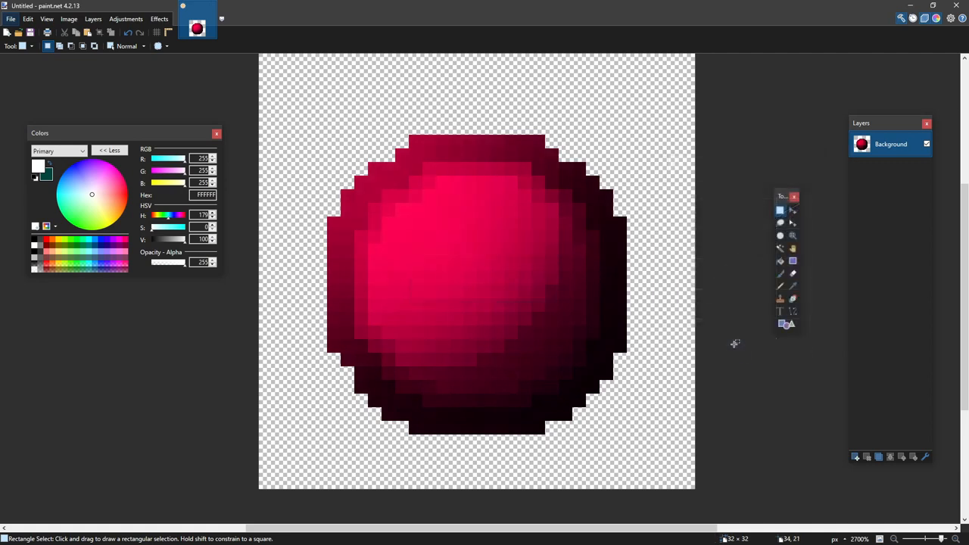
{"action": "left_click_drag", "start_coordinate": [658, 337], "coordinate": [630, 338]}
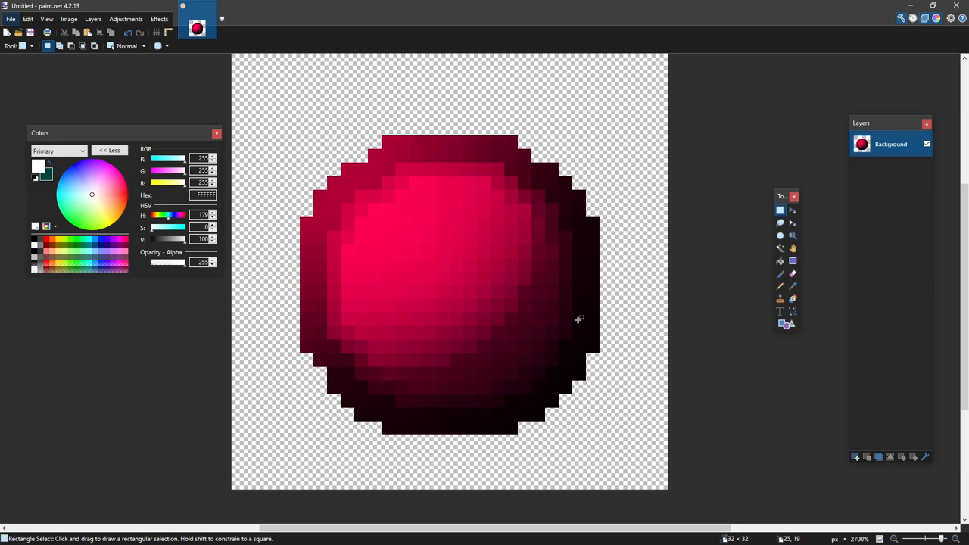
{"action": "left_click_drag", "start_coordinate": [629, 121], "coordinate": [286, 462]}
{"action": "left_click", "coordinate": [289, 442]}
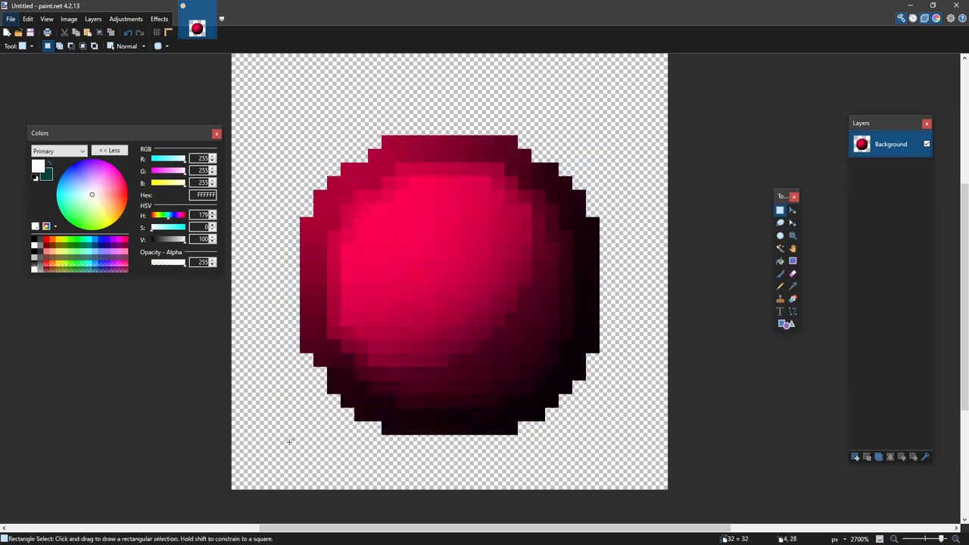